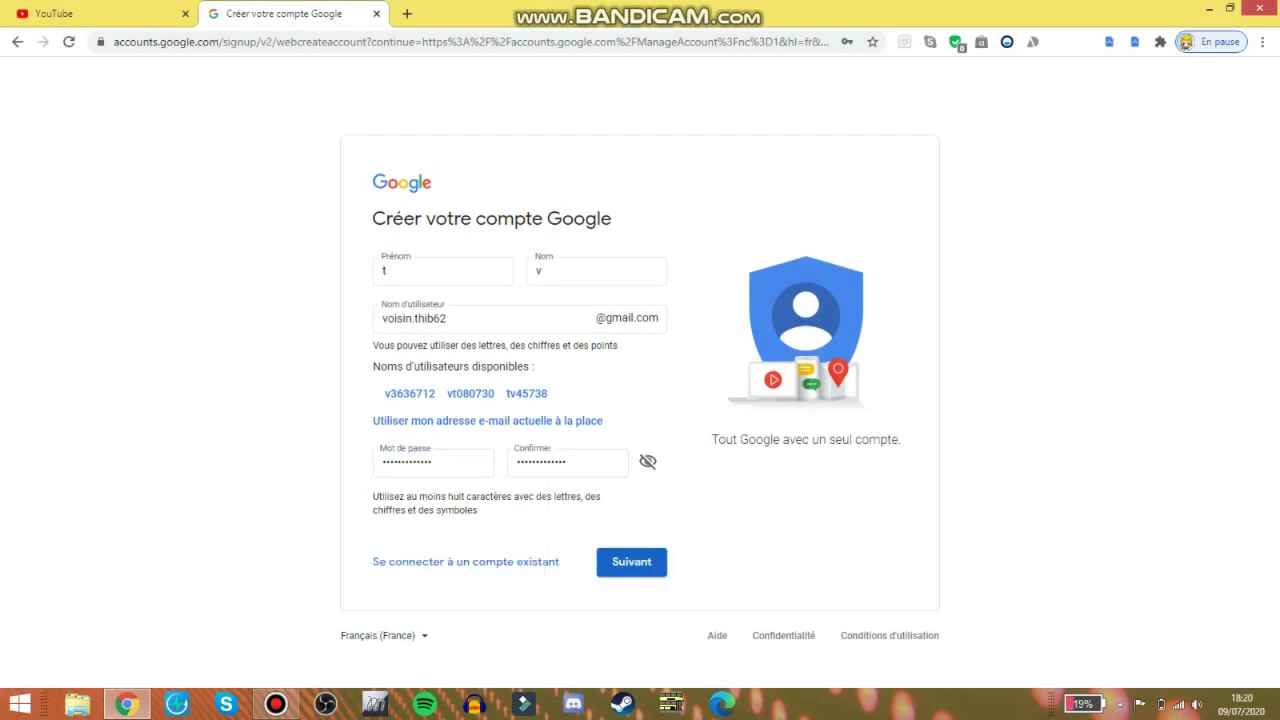
Submit the new Google account form, enter the account password to sign in, and close the account page.
key("Return")
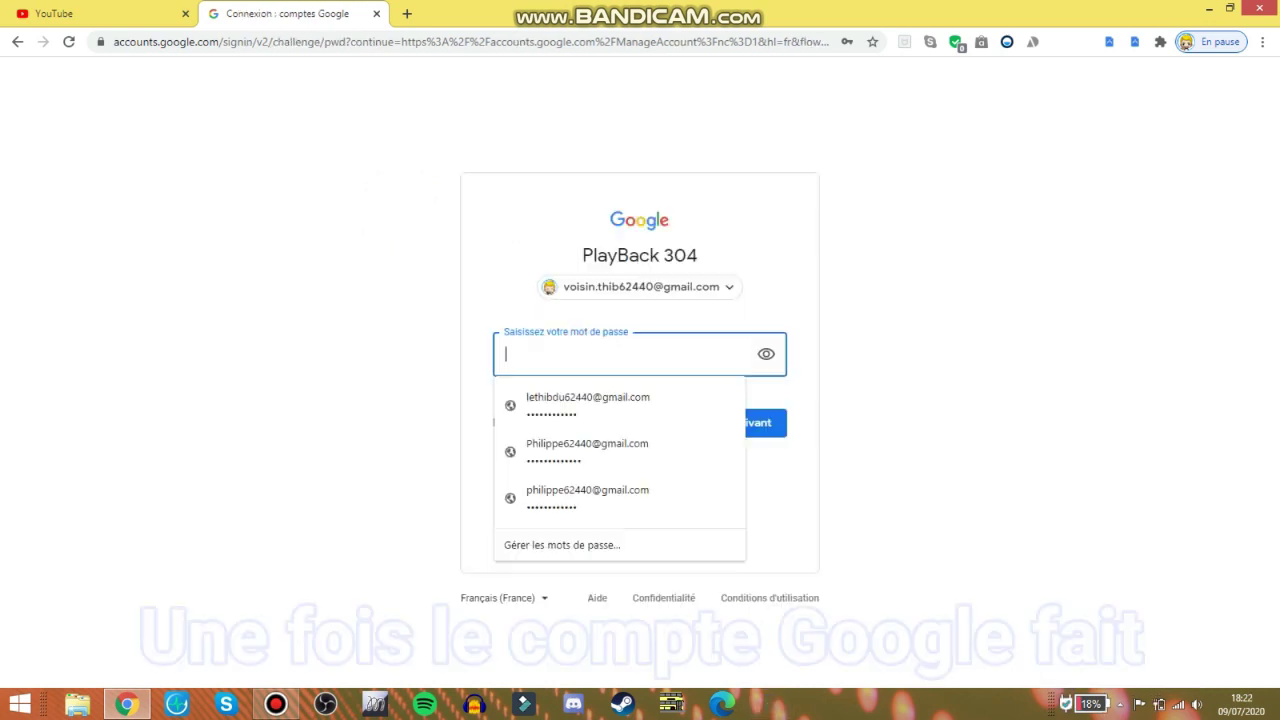
type("•••")
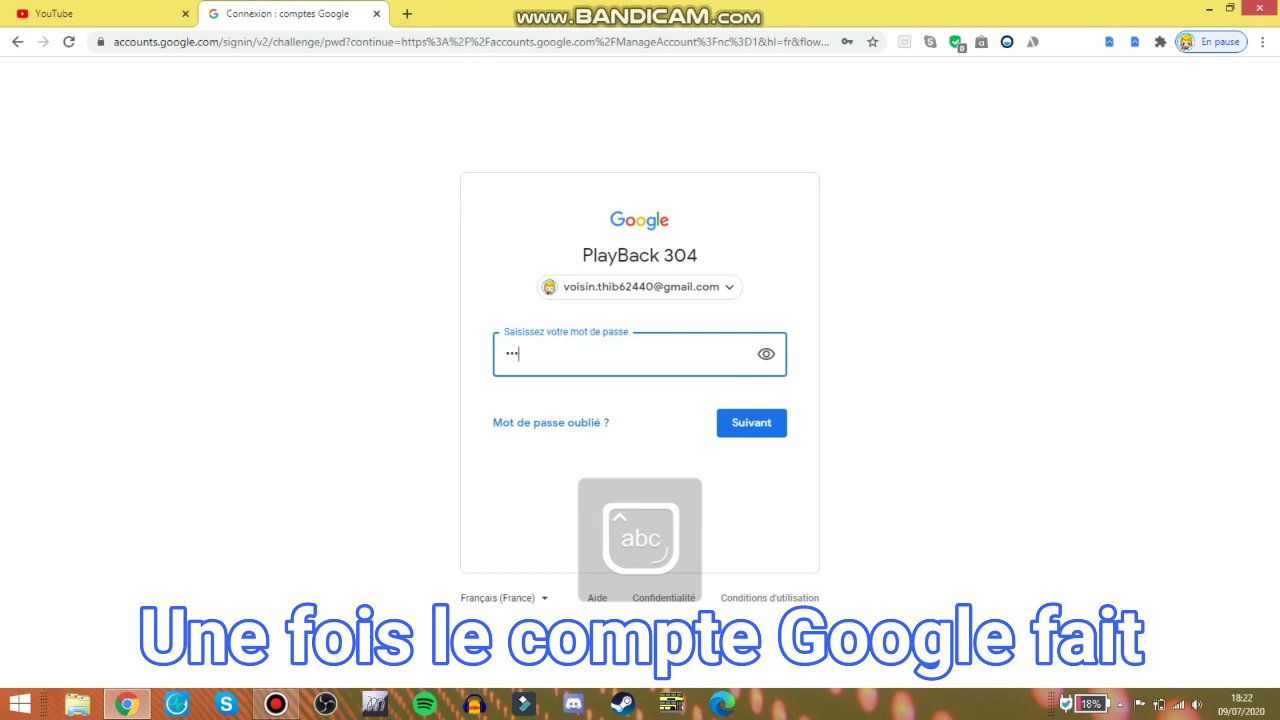
type("•••••••")
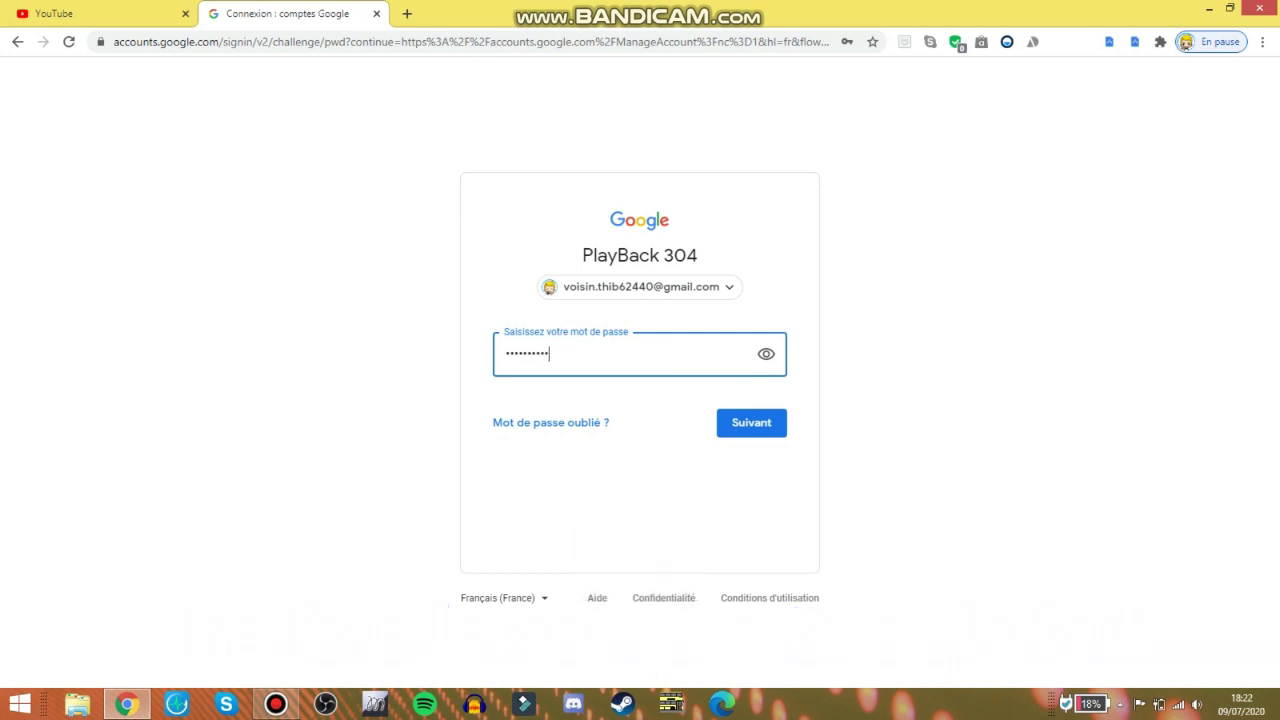
type("••")
key("Return")
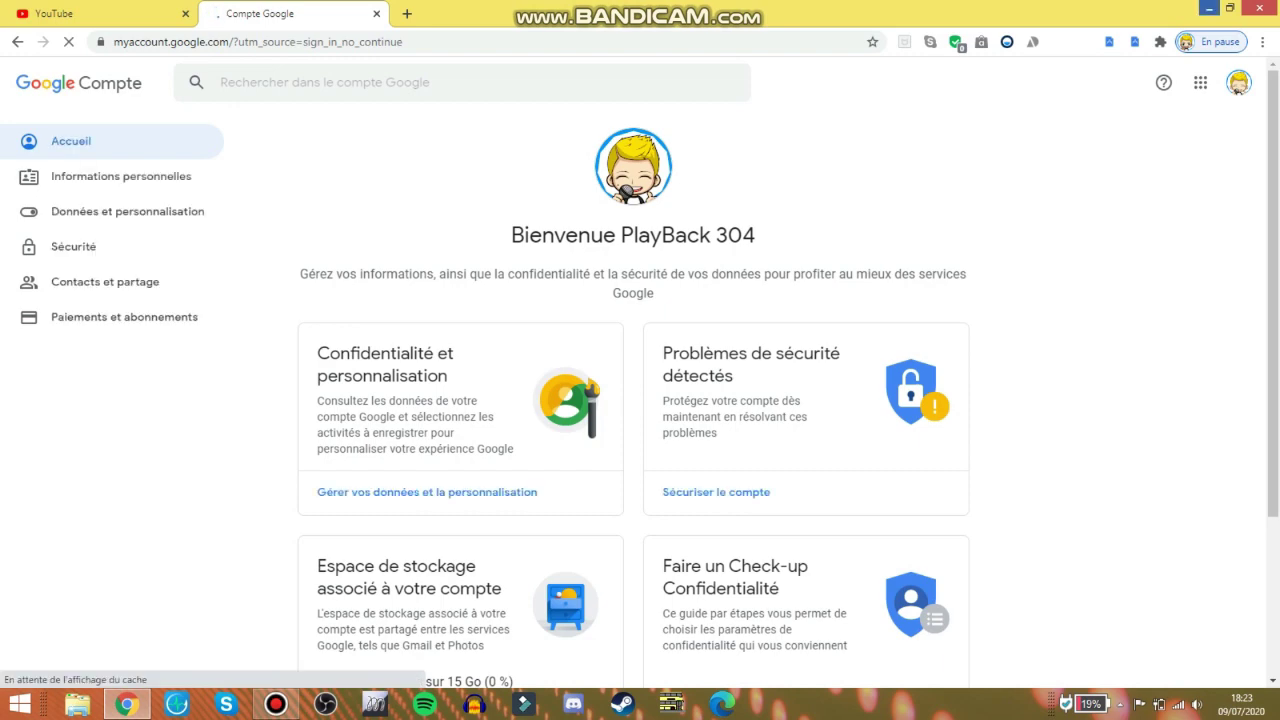
key("ctrl+w")
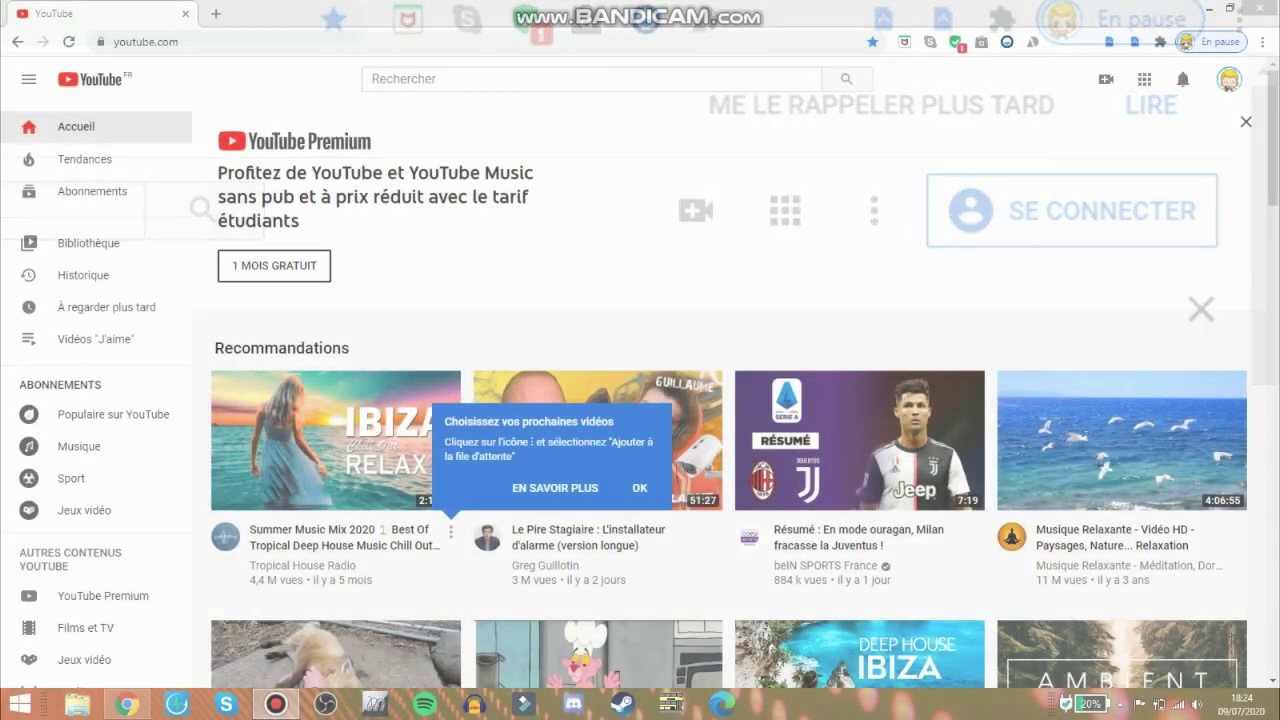
Dismiss the YouTube queue tip and start creating a channel with a custom name from the signed-in account.
left_click(640, 488)
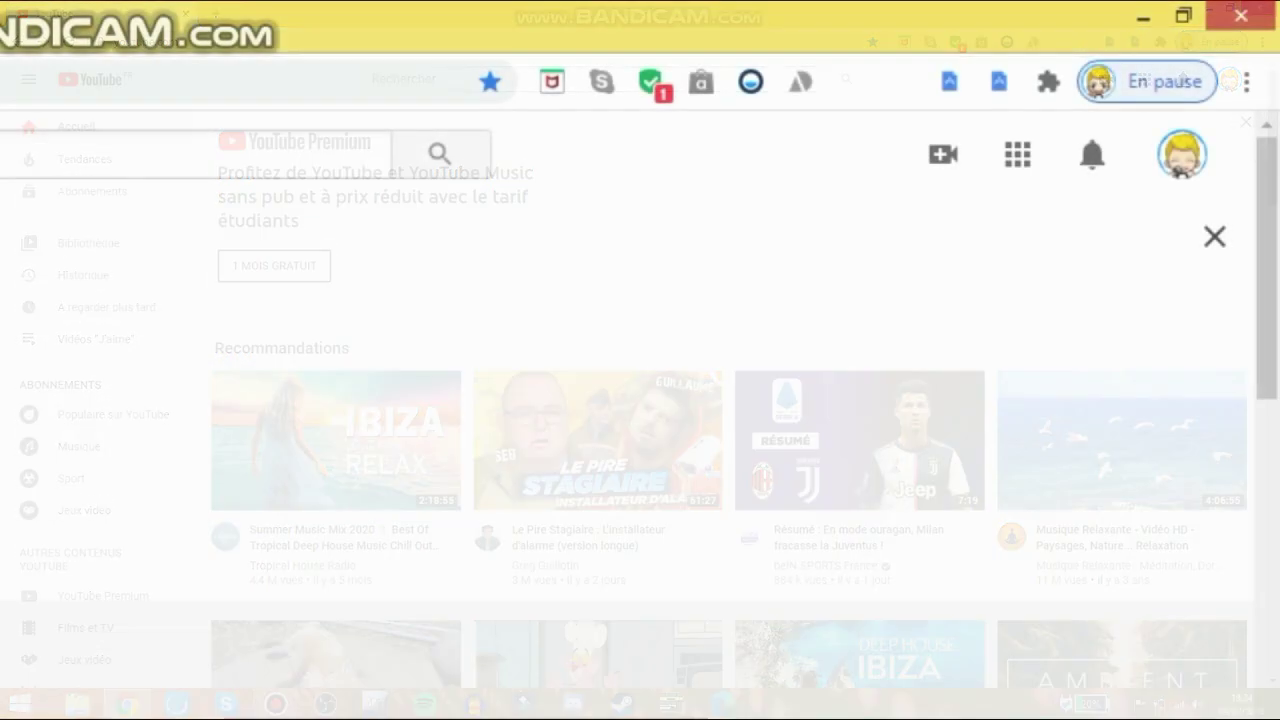
left_click(1182, 154)
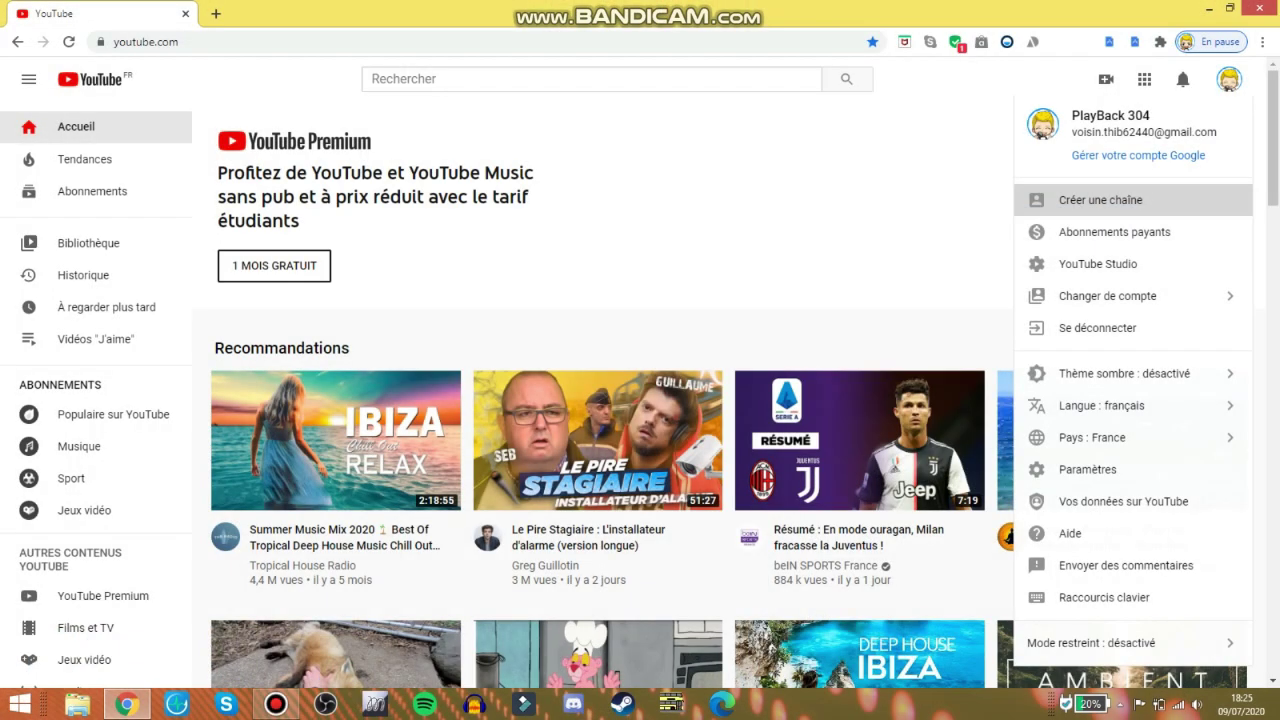
left_click(956, 285)
left_click(640, 511)
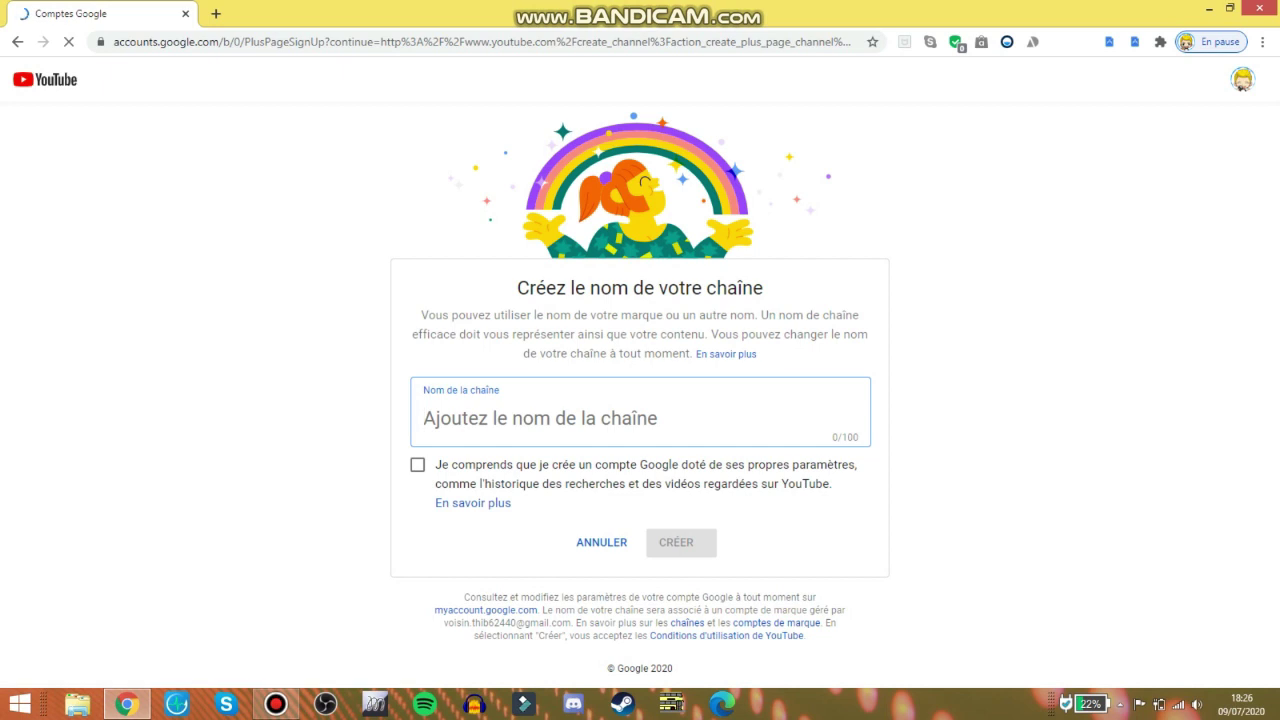
Name the channel "Test", accept the statement about creating a separate Google account, and create it.
key("Caps_Lock")
type("T")
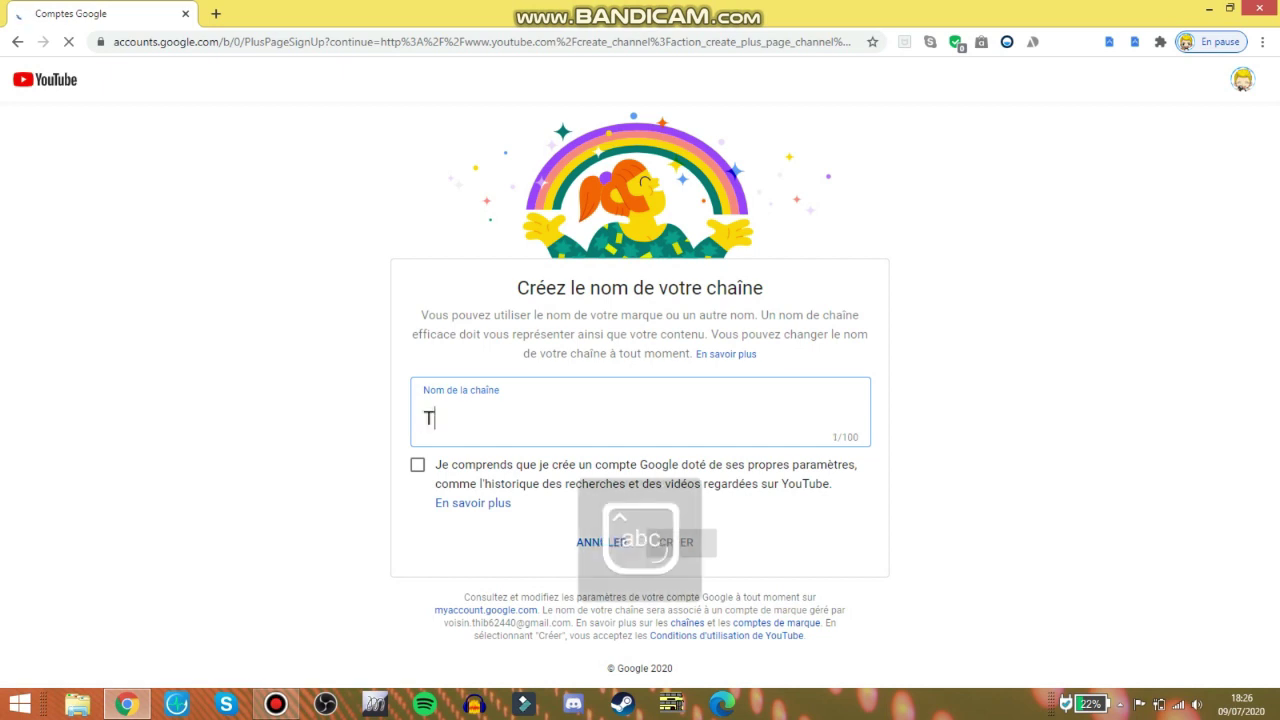
type("est")
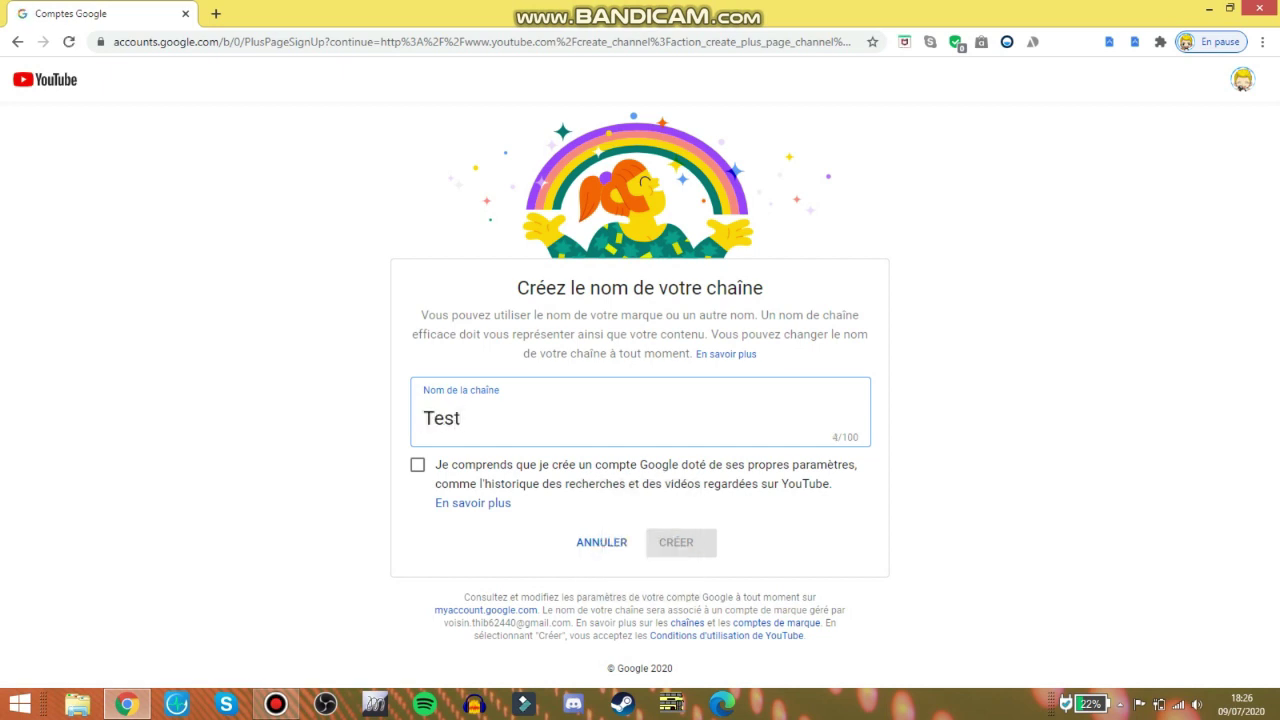
key("Tab")
key("space")
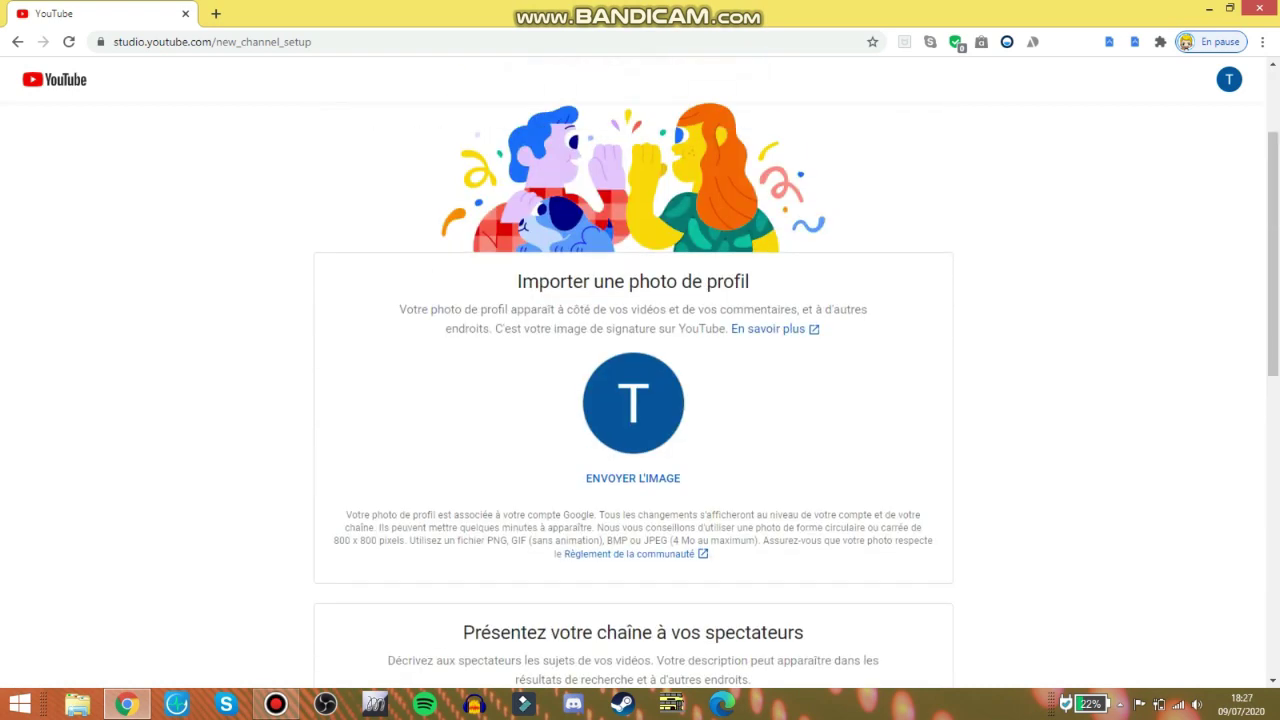
Describe the channel as "salut, c'est une chaîne test", leave the website and social links empty, and continue the setup.
key("Tab")
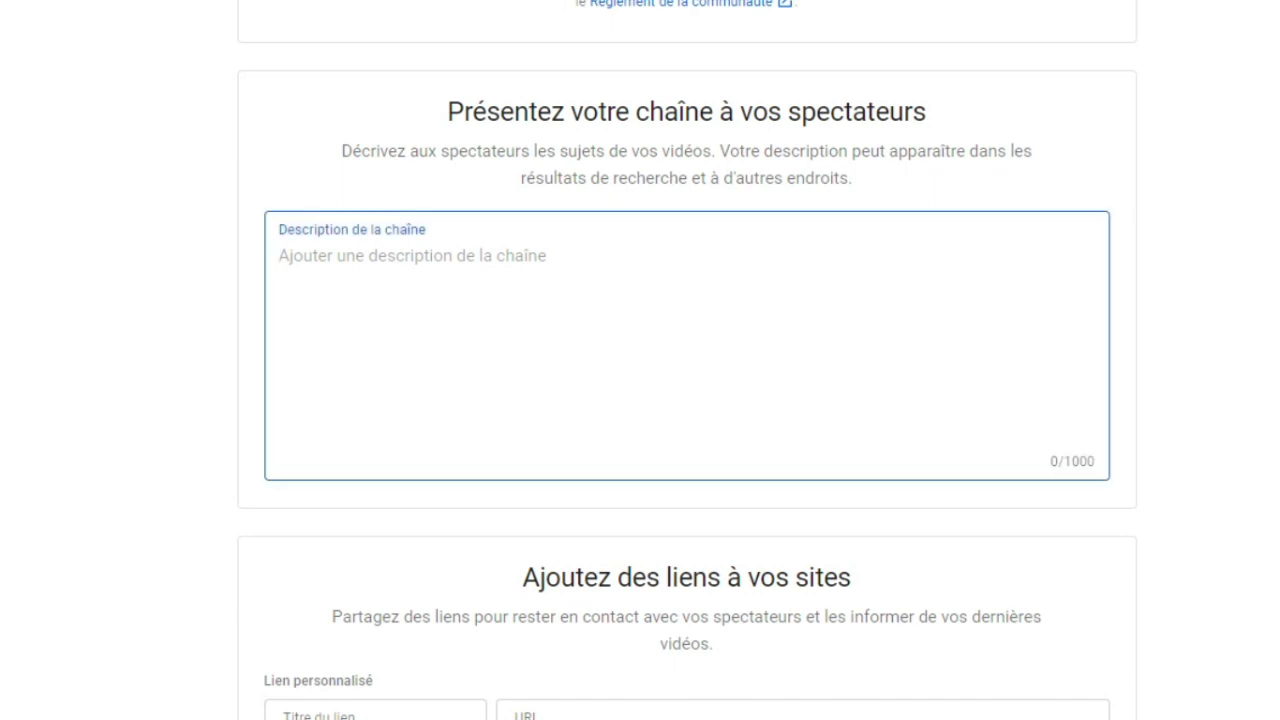
type("salut, c'est une chaîne test")
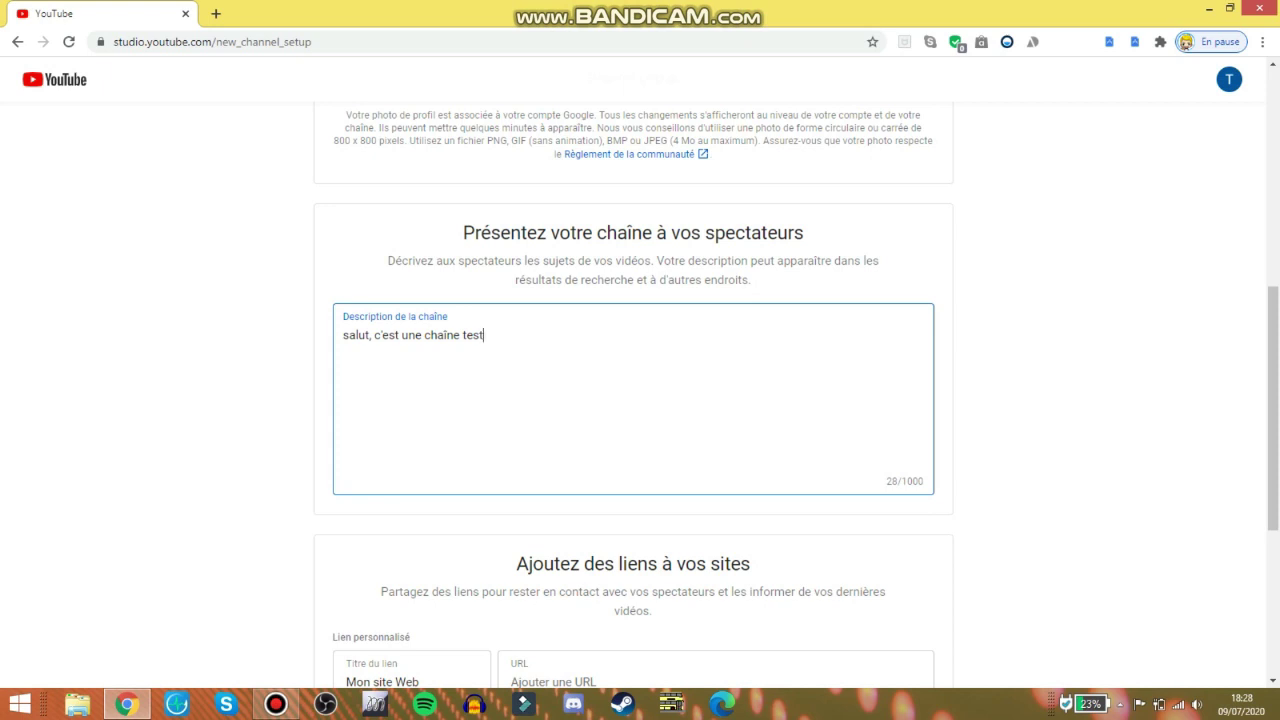
key("Tab")
key("Tab")
key("Tab")
key("Tab")
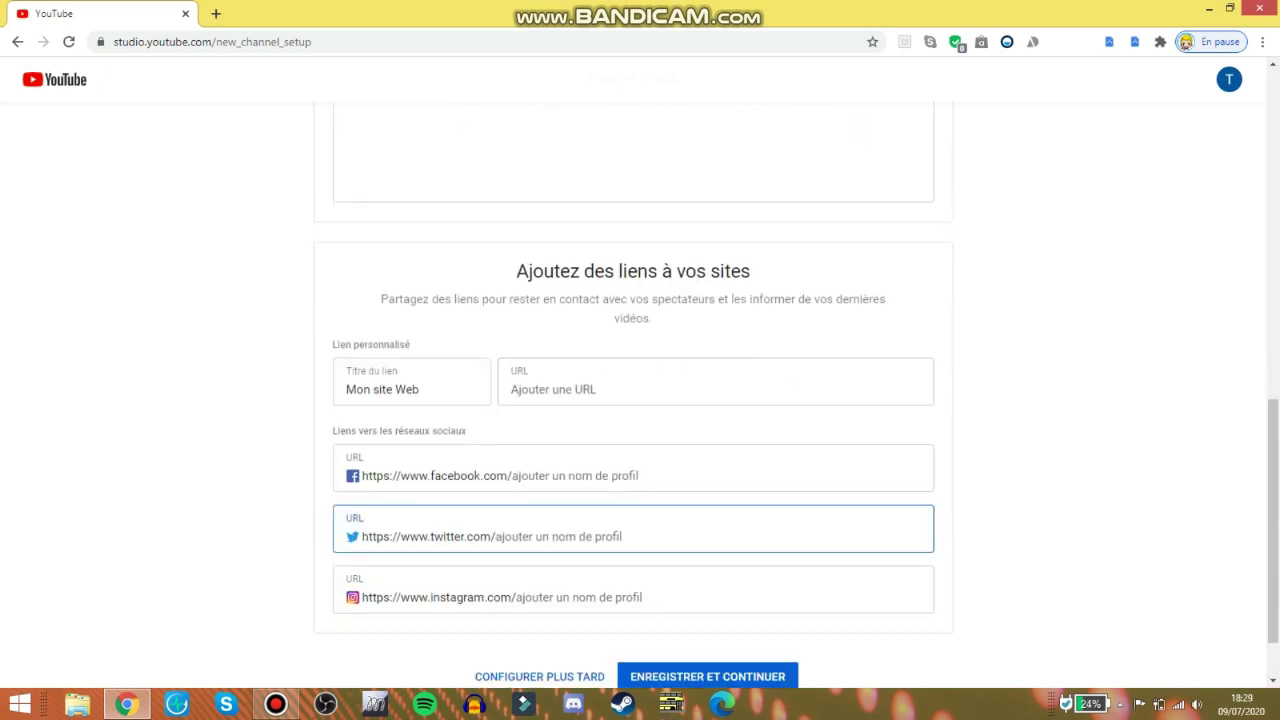
key("Return")
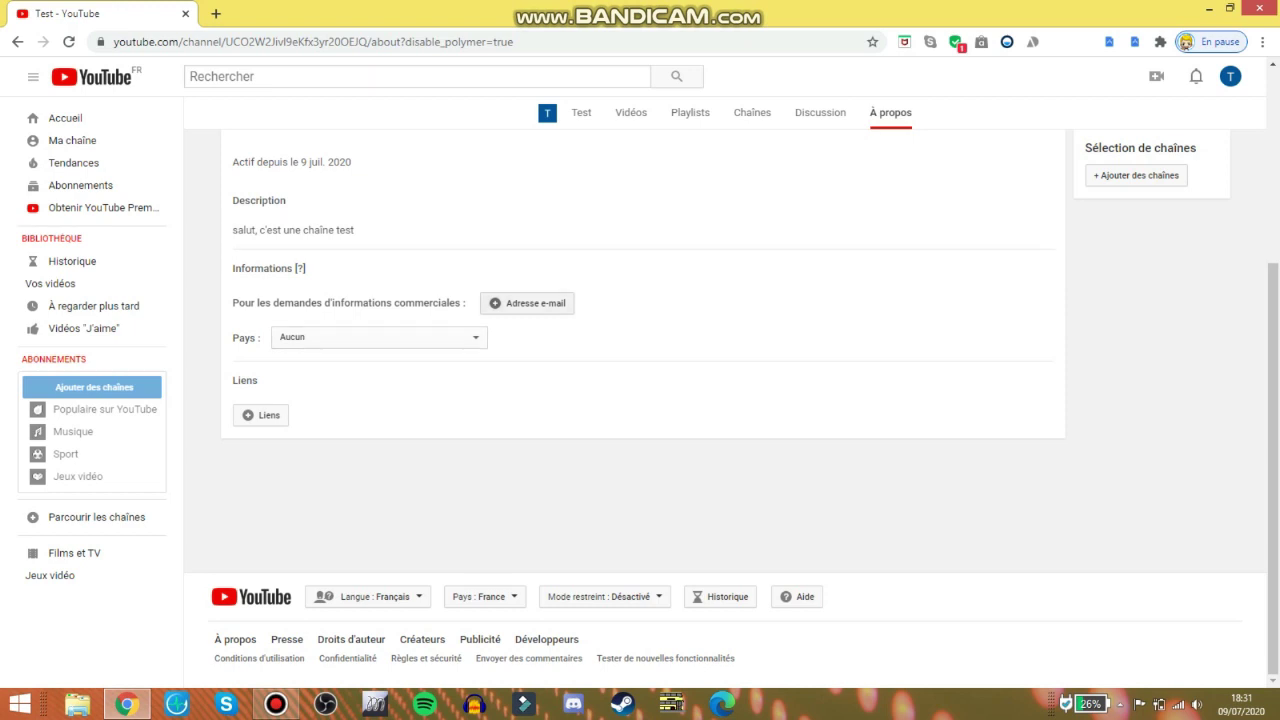
Open the country choices in the Test channel's About information.
left_click(379, 337)
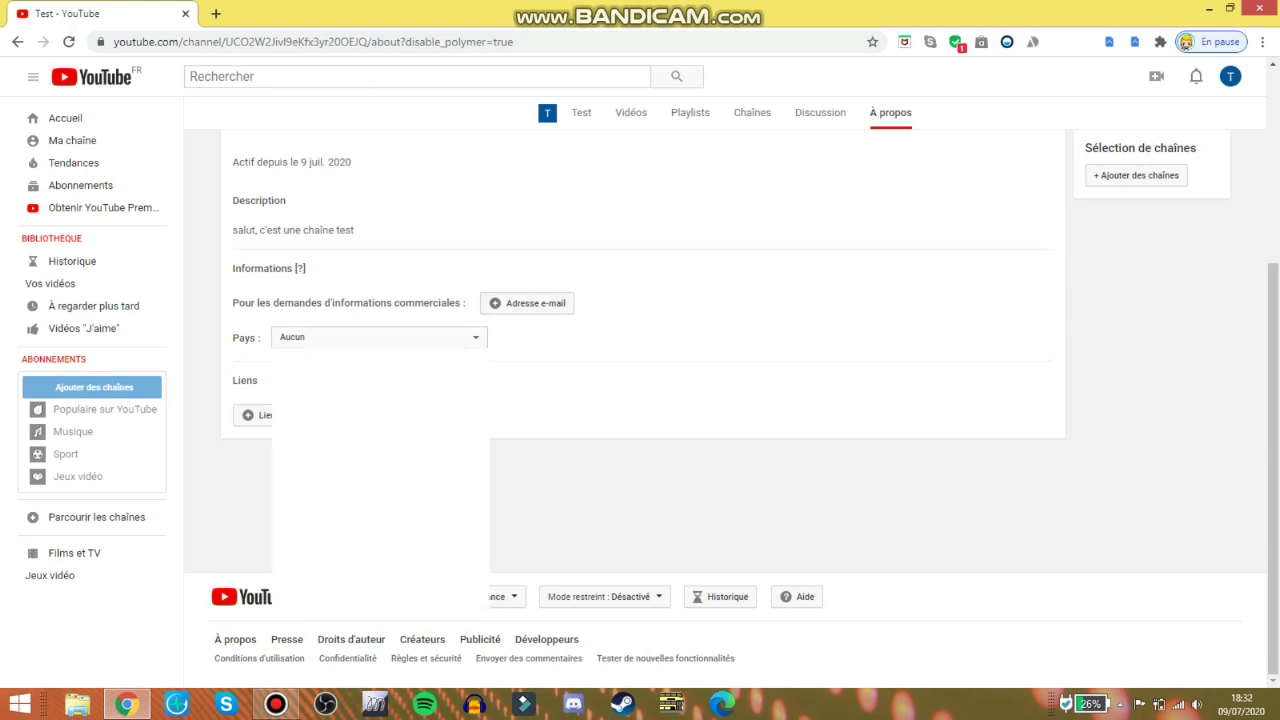
left_click(300, 415)
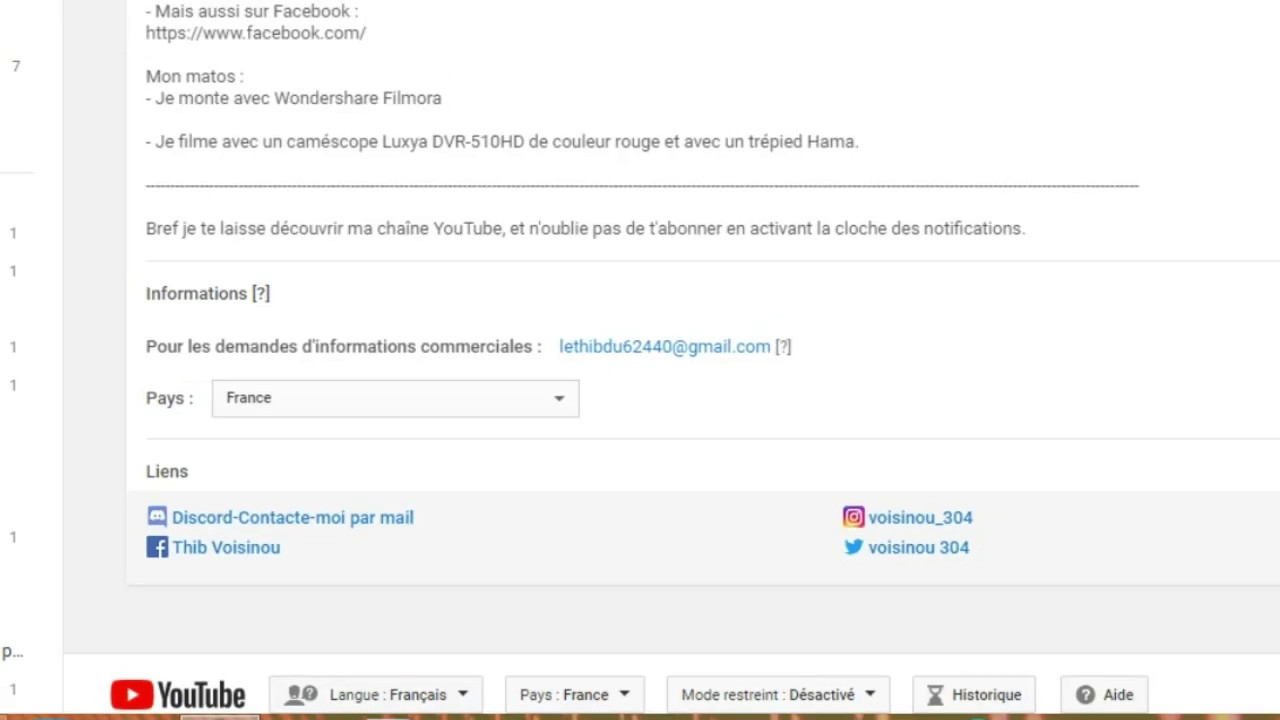
Open the custom links in the established channel's About section for editing, review them, and confirm.
left_click(1186, 554)
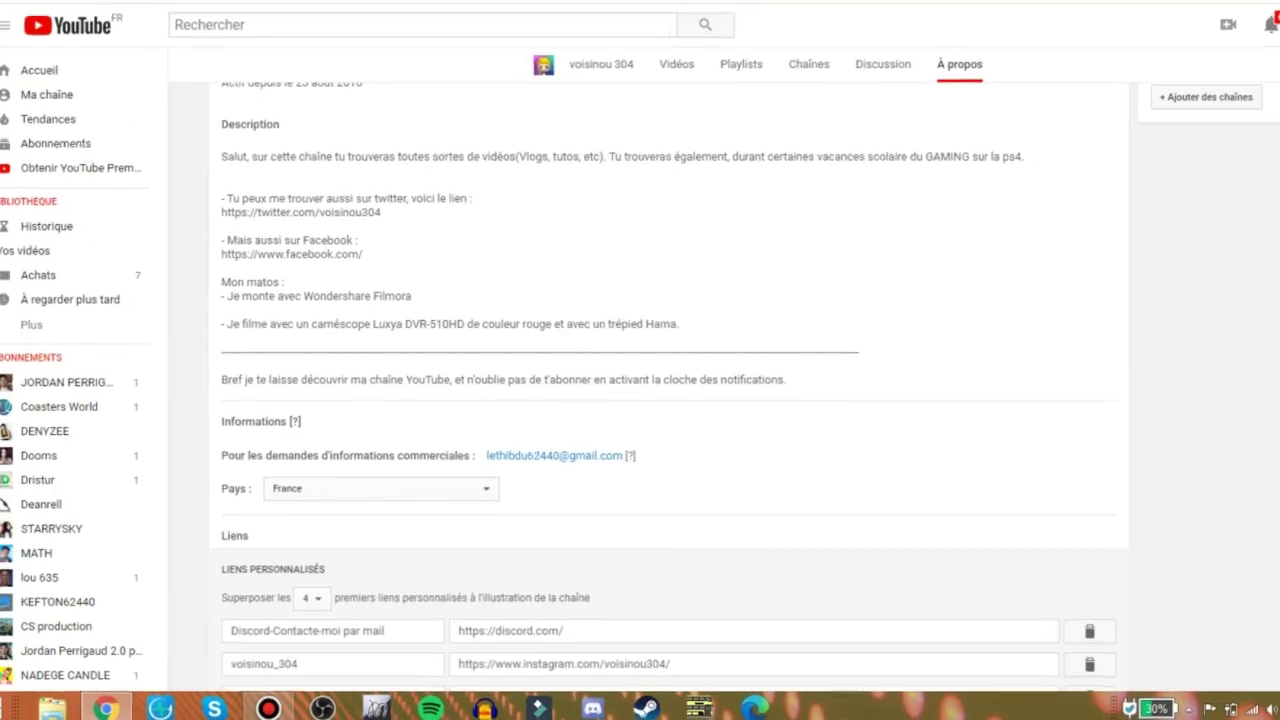
scroll(640, 400, "down", 2)
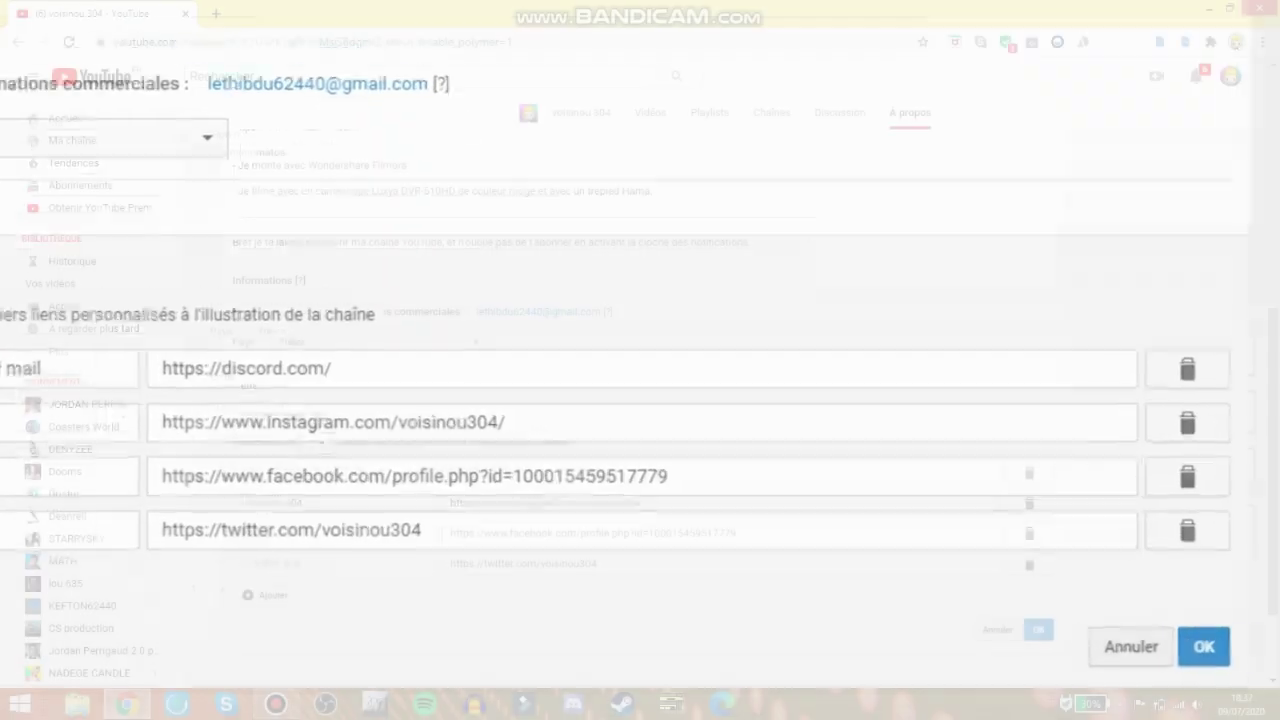
left_click(1038, 630)
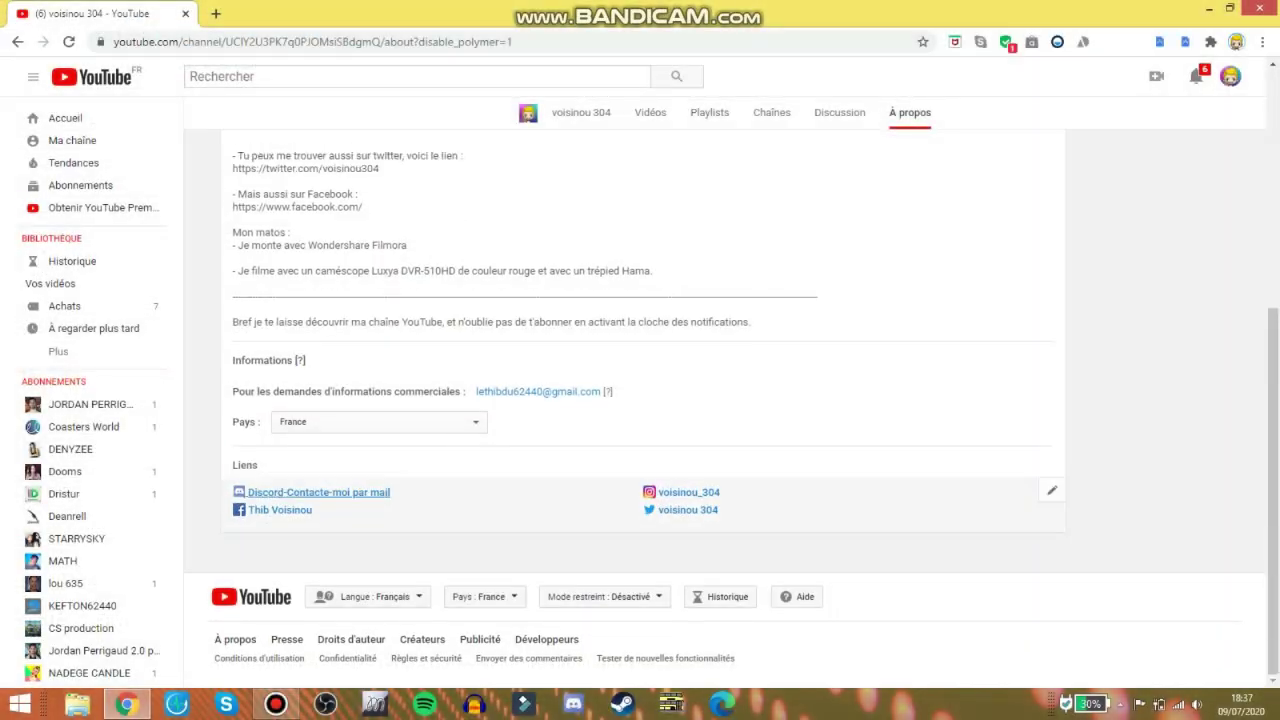
Review the uploaded videos available for promotion to subscribers on the channel's home page and save the selection.
scroll(700, 505, "up", 4)
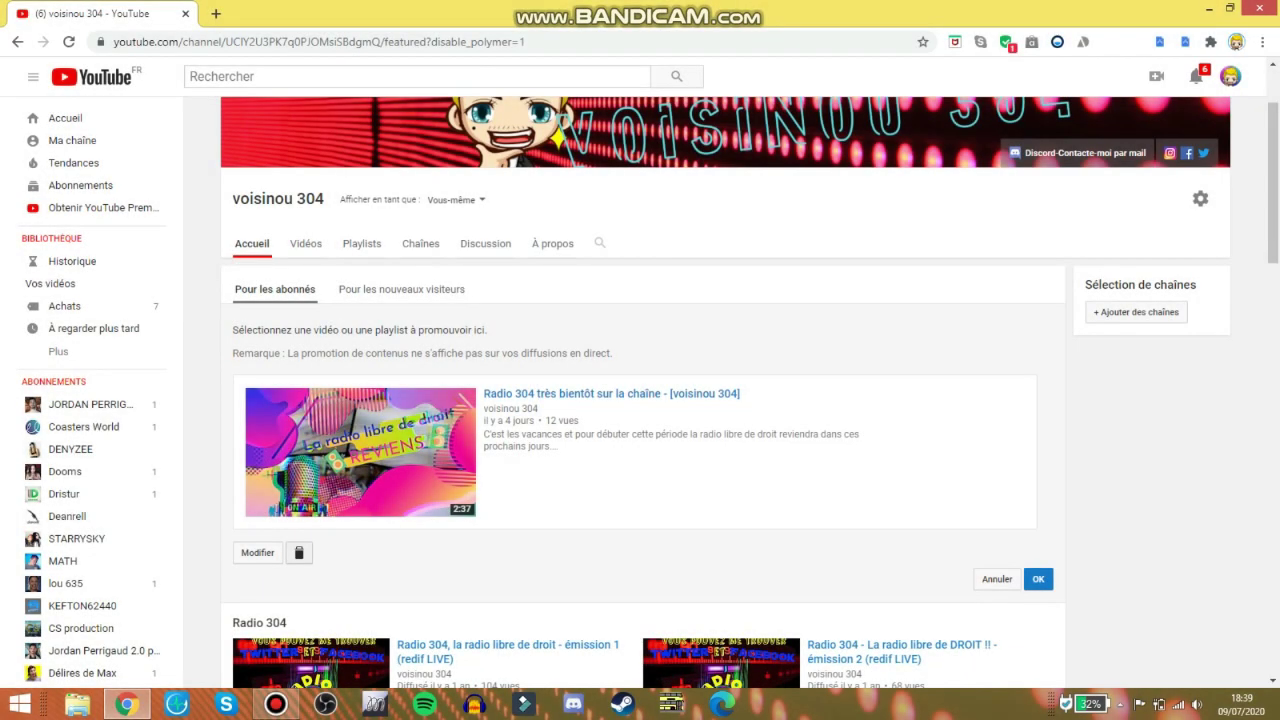
left_click(257, 552)
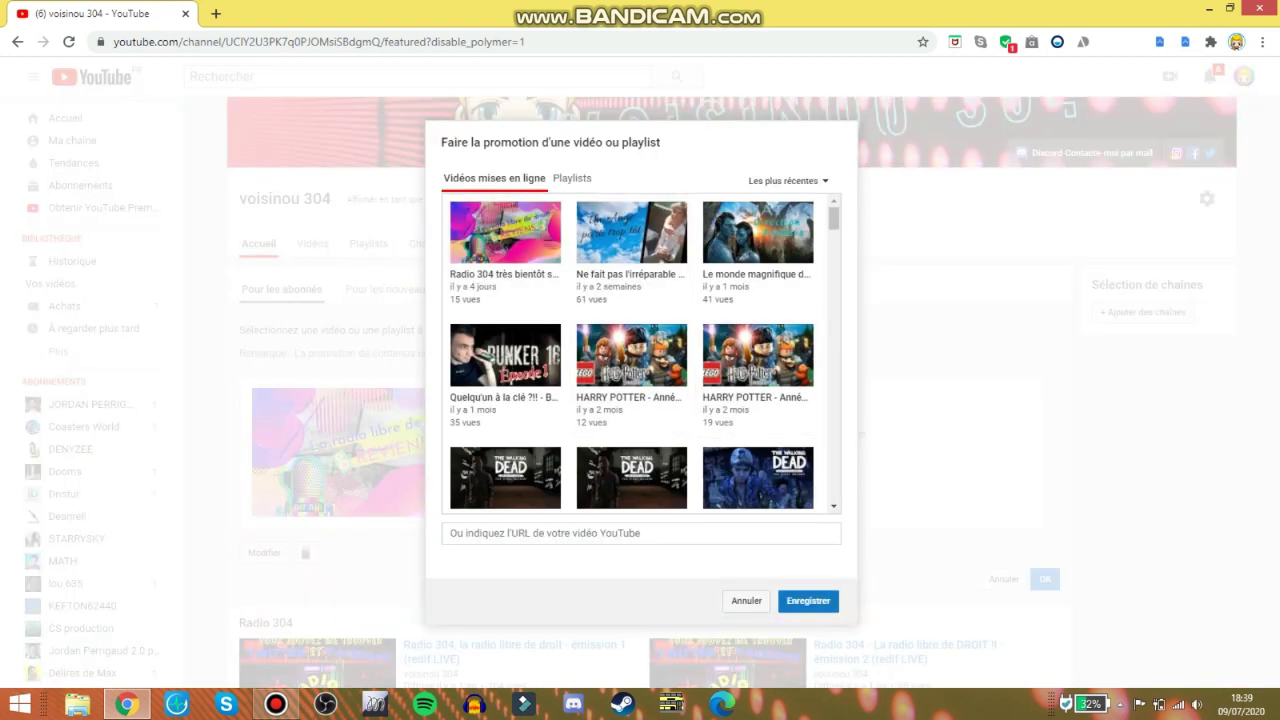
left_click(808, 600)
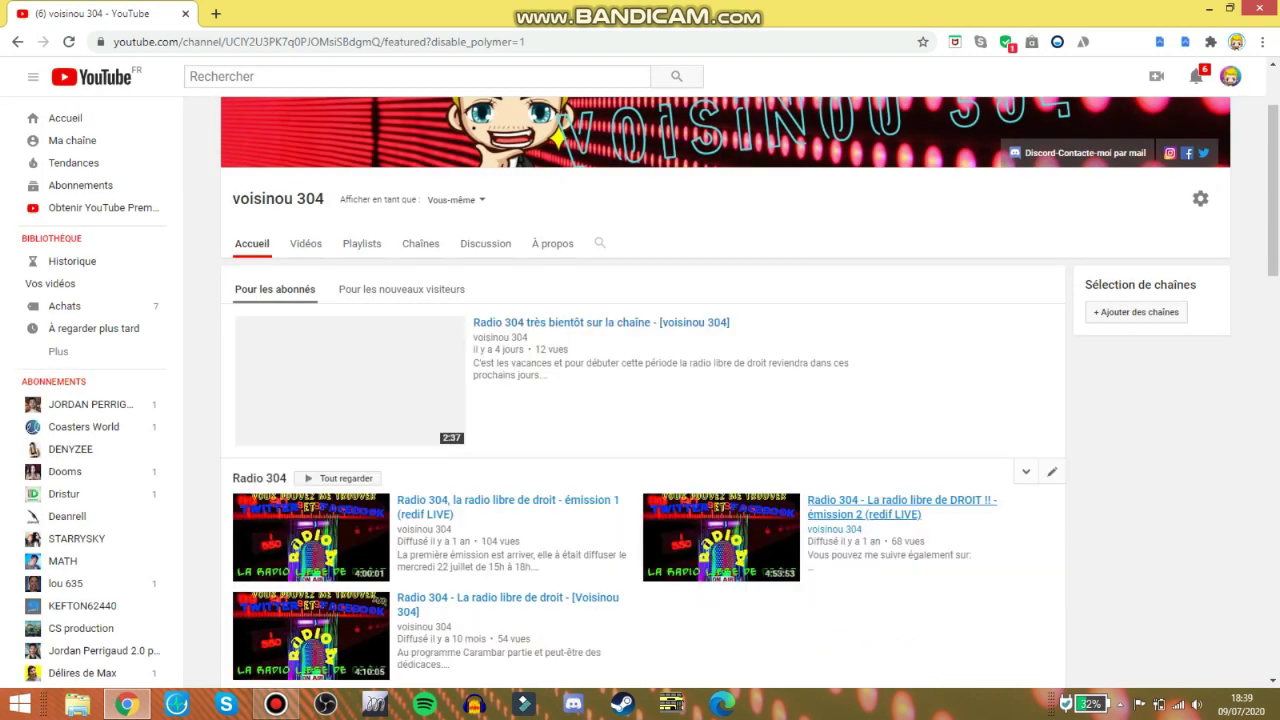
Browse the uploaded videos offered as the channel trailer for new visitors, and leave the selection without choosing one.
left_click(401, 289)
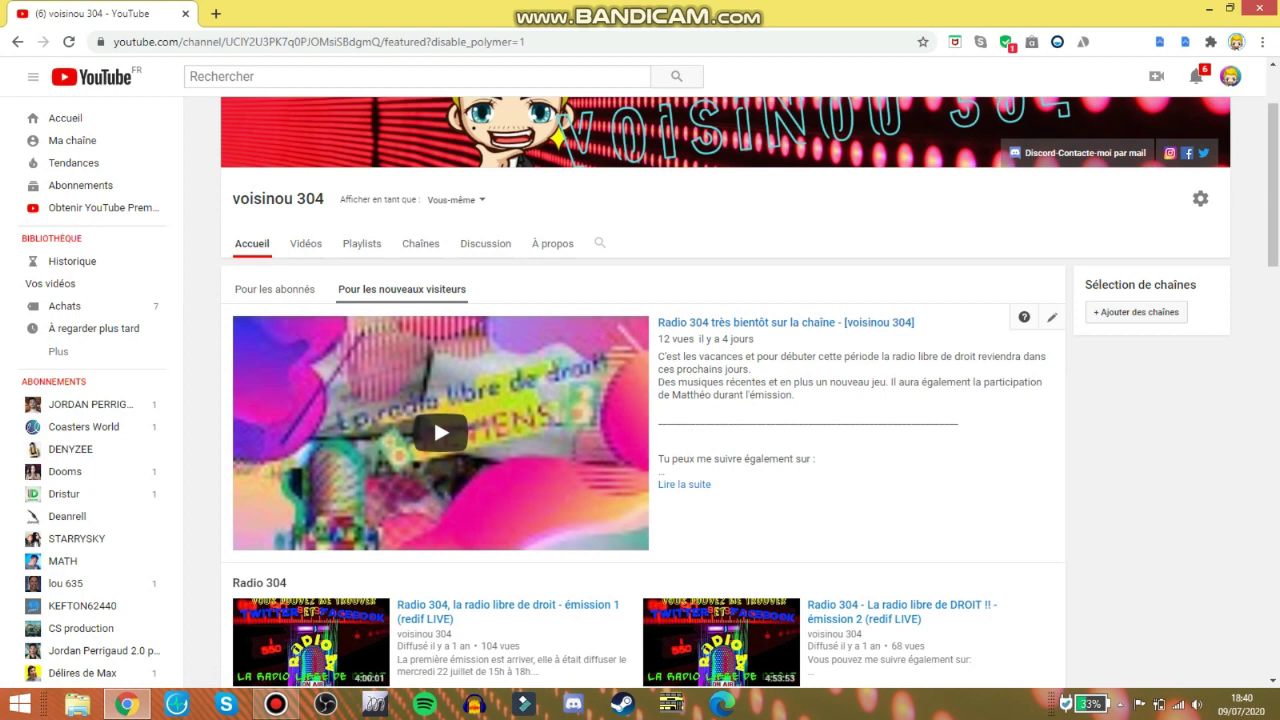
left_click(1051, 317)
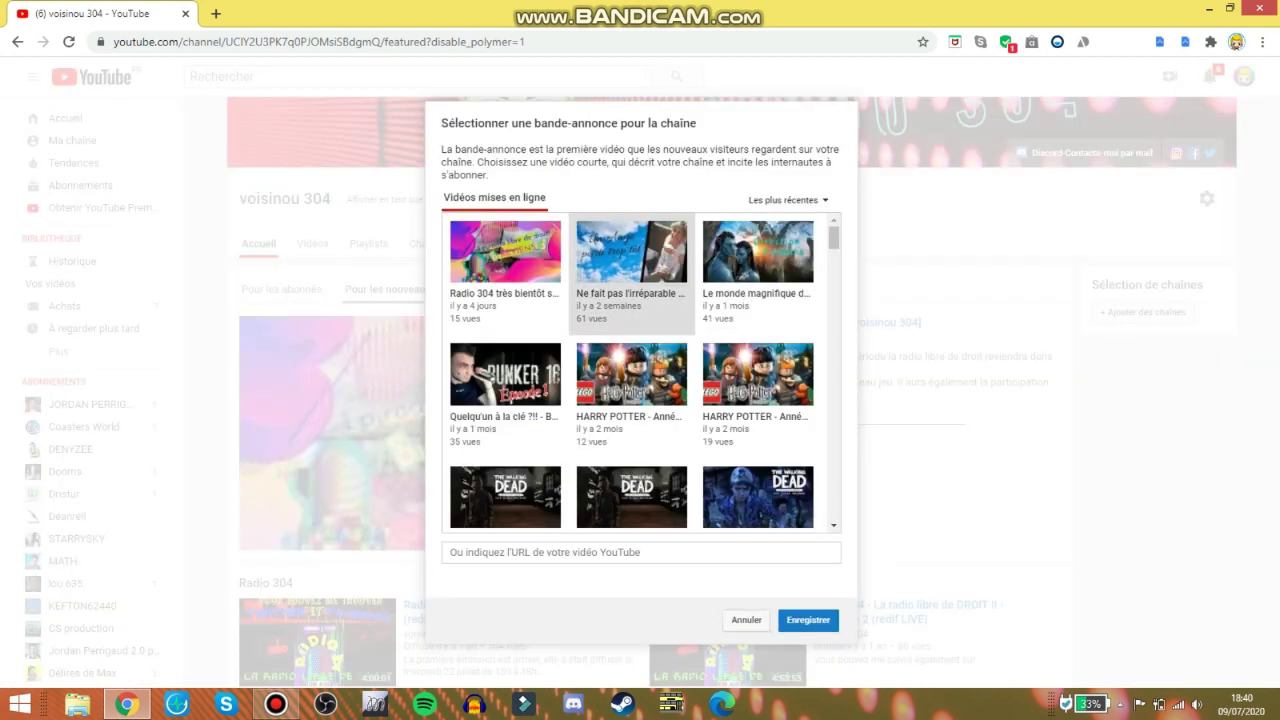
scroll(631, 300, "down", 10)
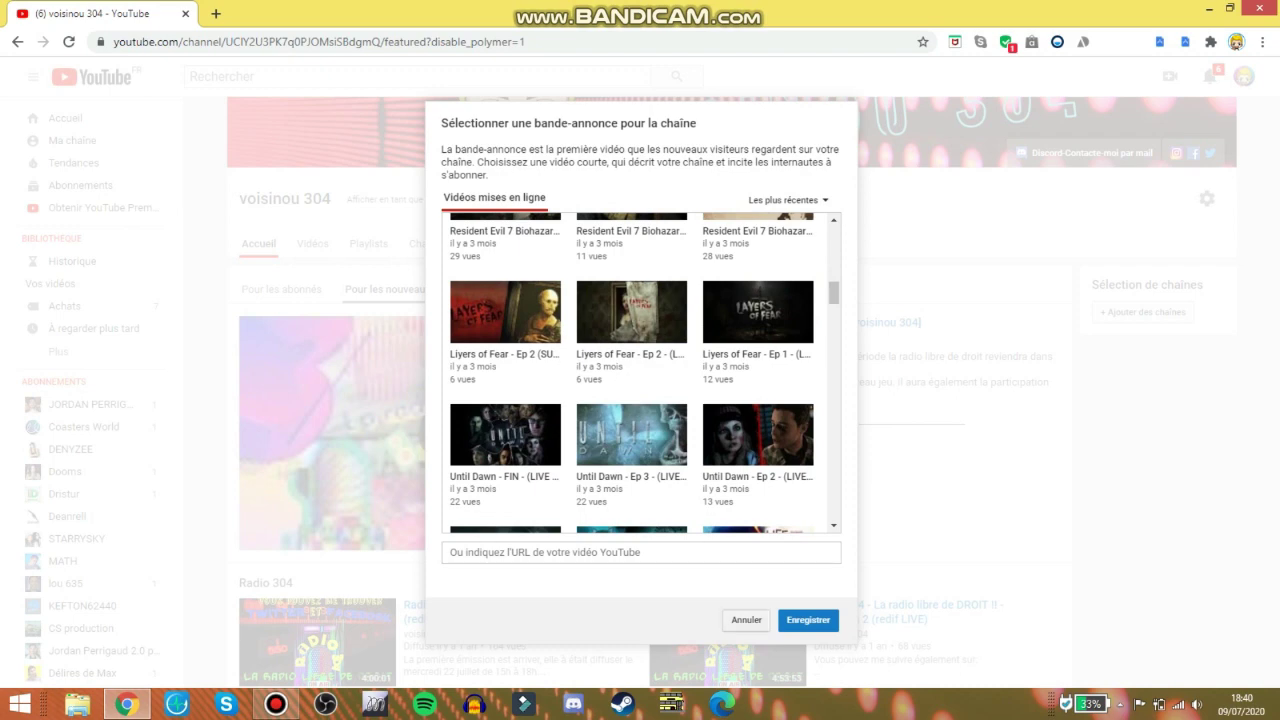
key("Escape")
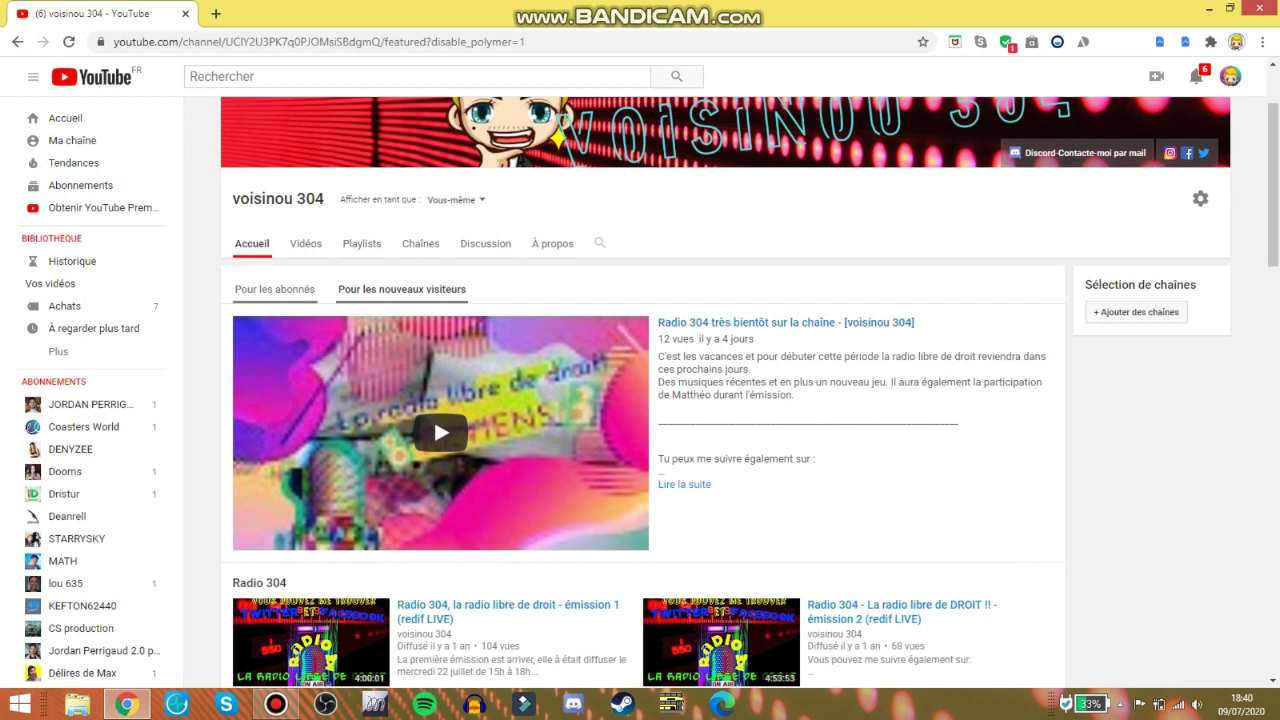
In the subscribers view, examine the content and layout options for adding a home page section, and close them.
left_click(274, 289)
scroll(274, 289, "down", 4)
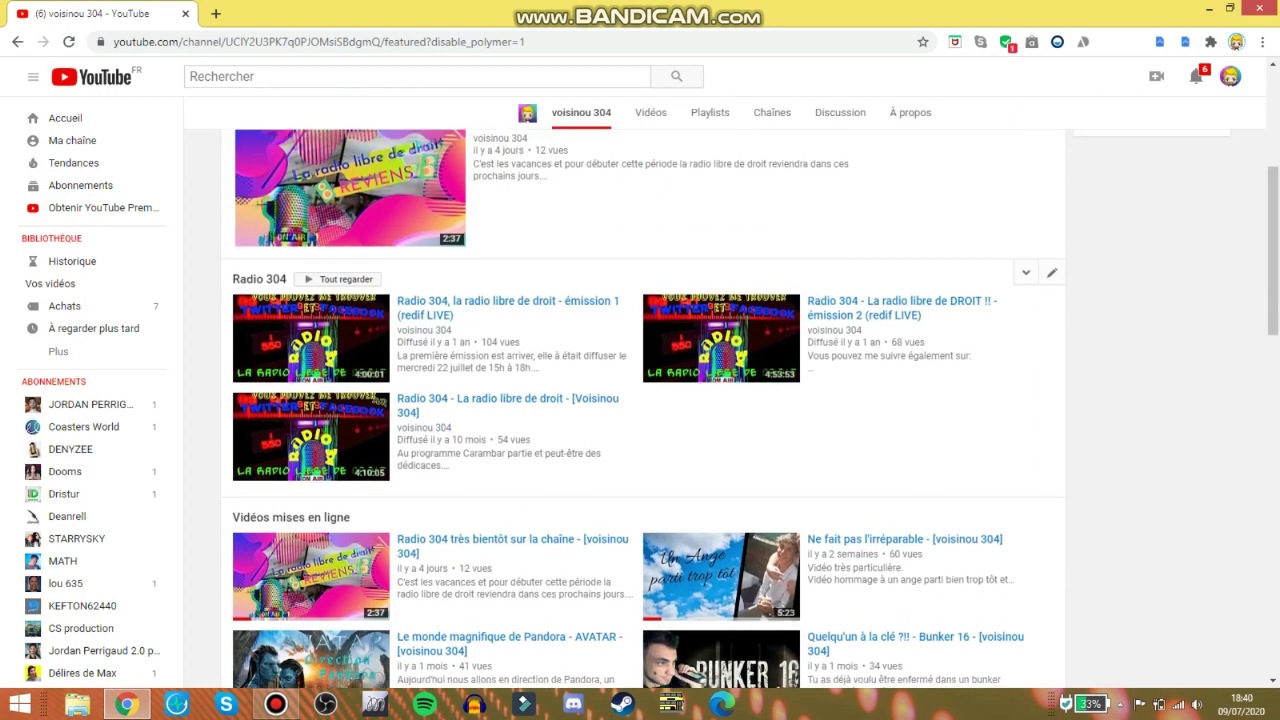
scroll(350, 673, "down", 5)
scroll(350, 673, "down", 10)
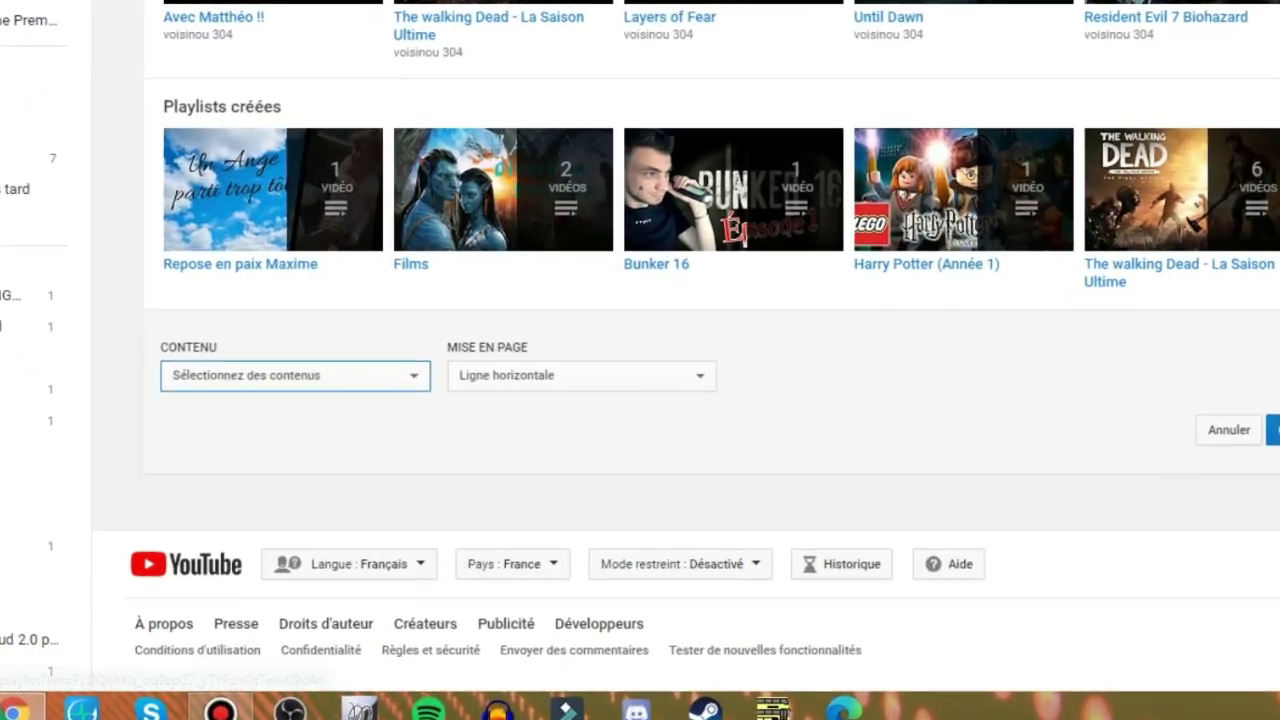
left_click(300, 400)
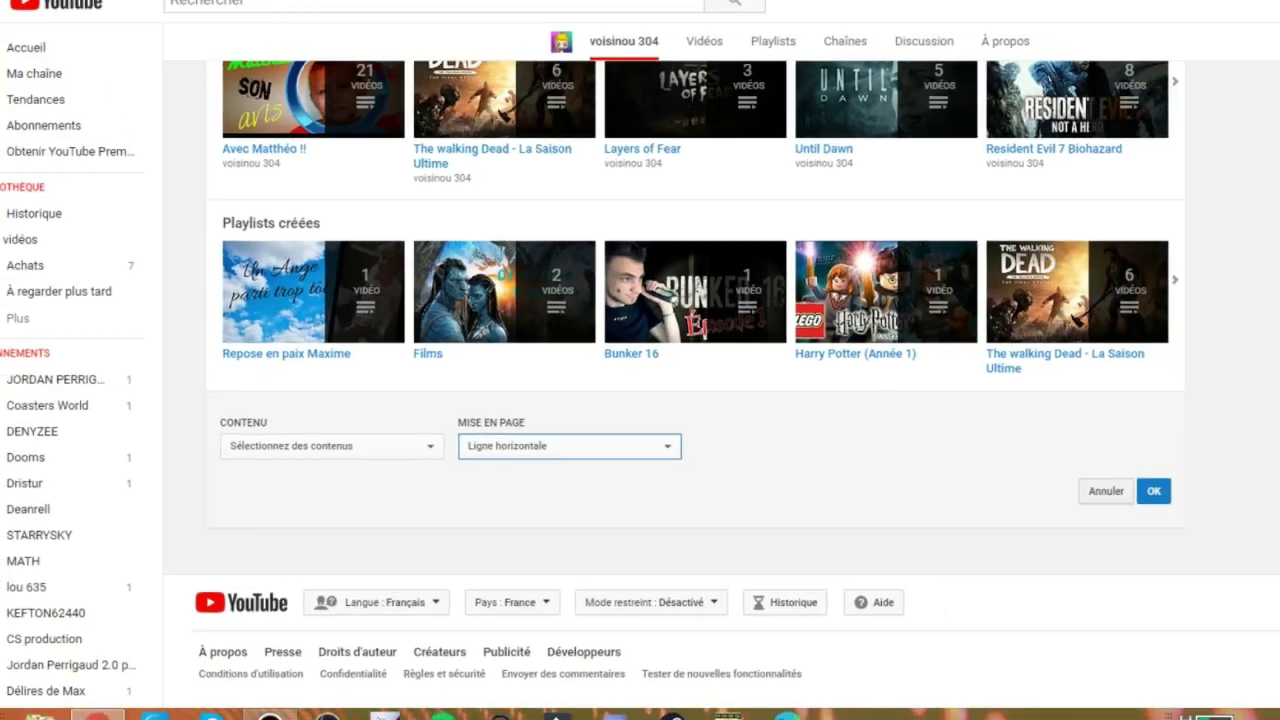
left_click(1186, 483)
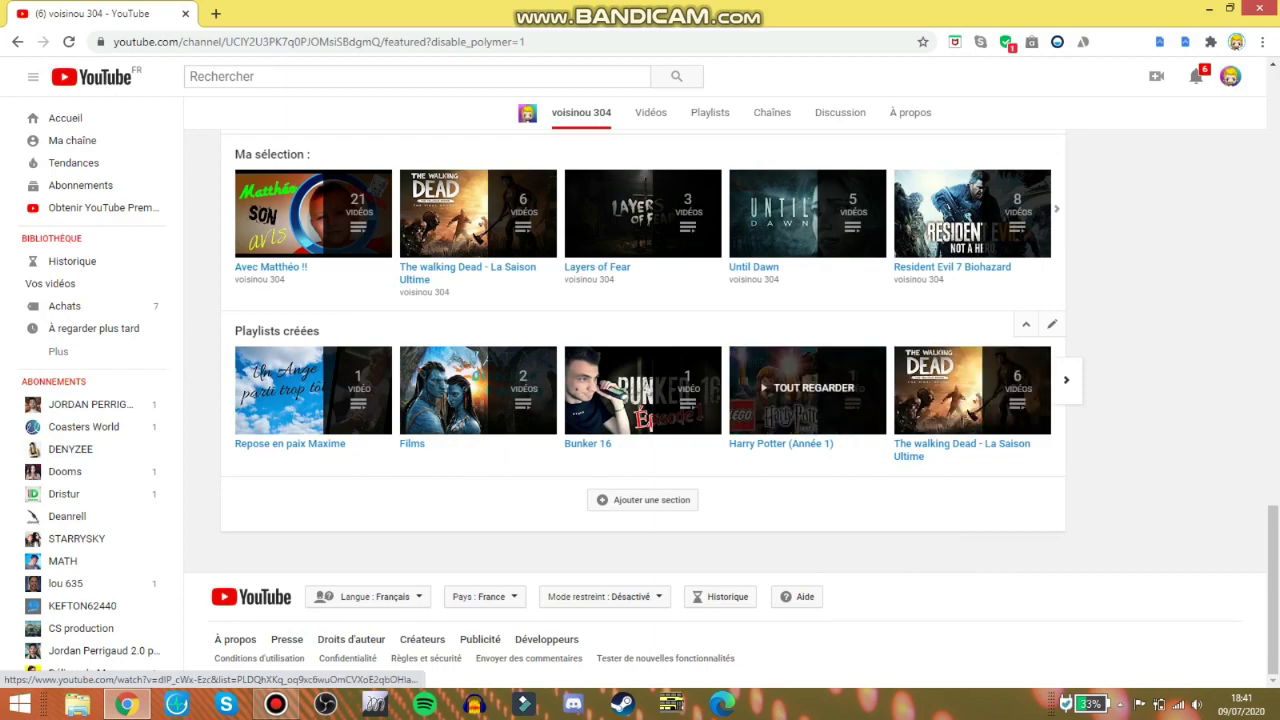
Move the "Vidéos populaires" section below "Ma sélection" on the channel's home page.
scroll(642, 400, "up", 10)
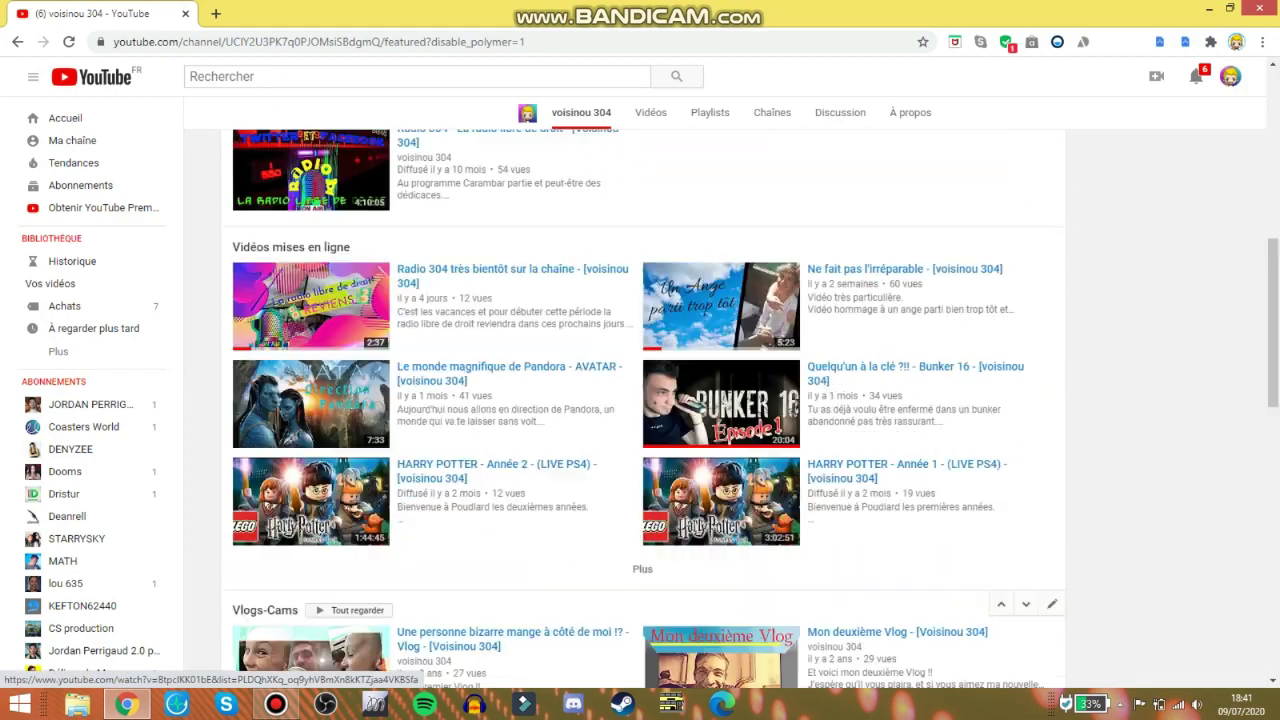
scroll(642, 400, "down", 15)
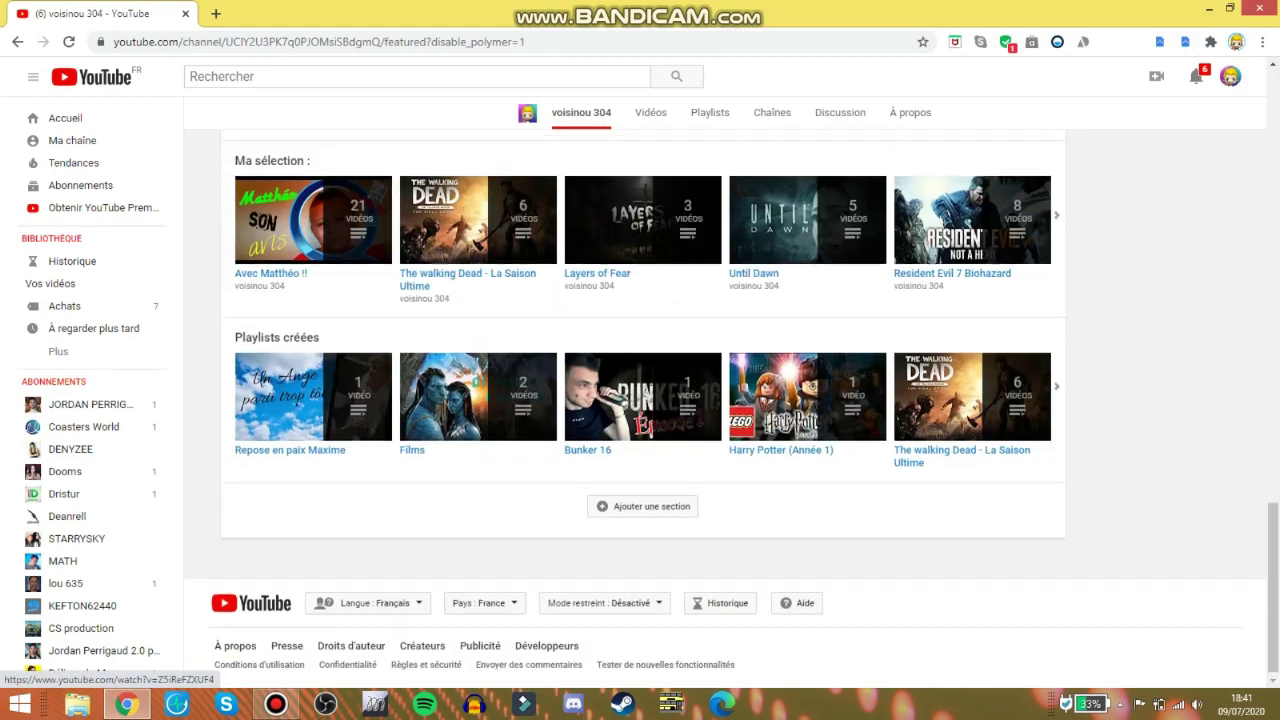
scroll(642, 400, "up", 2)
scroll(642, 400, "up", 1)
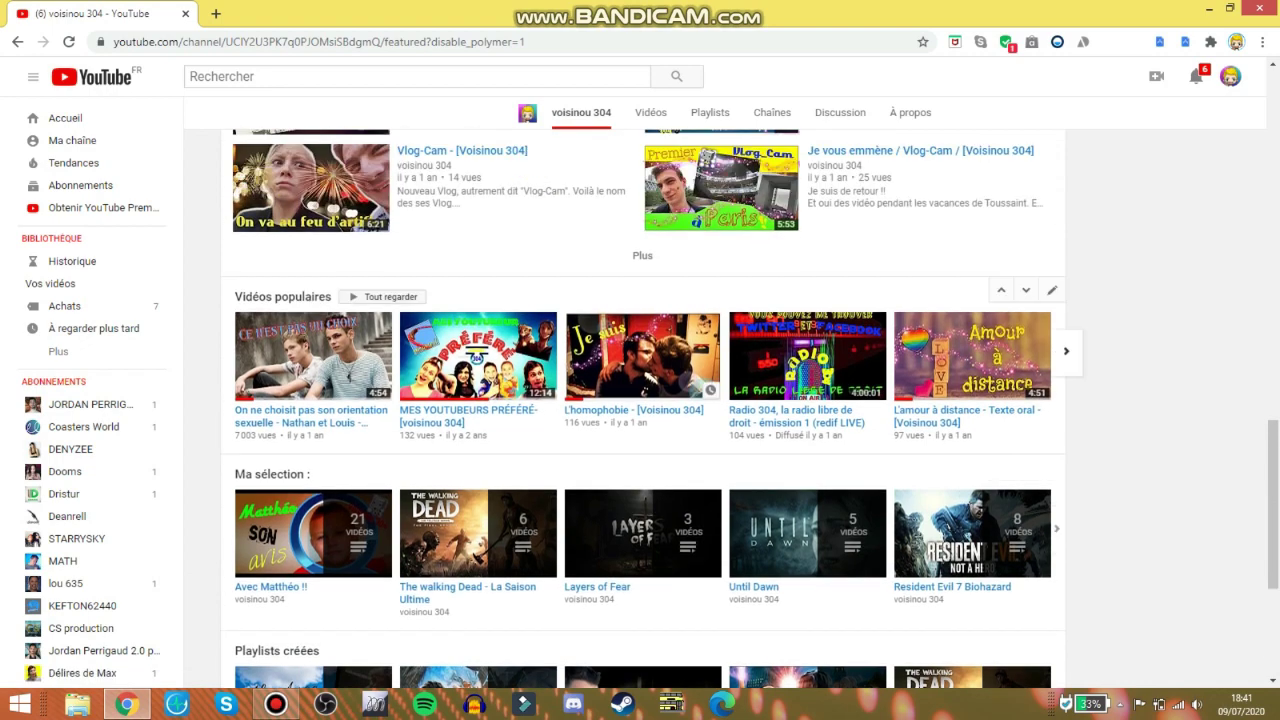
scroll(642, 400, "up", 2)
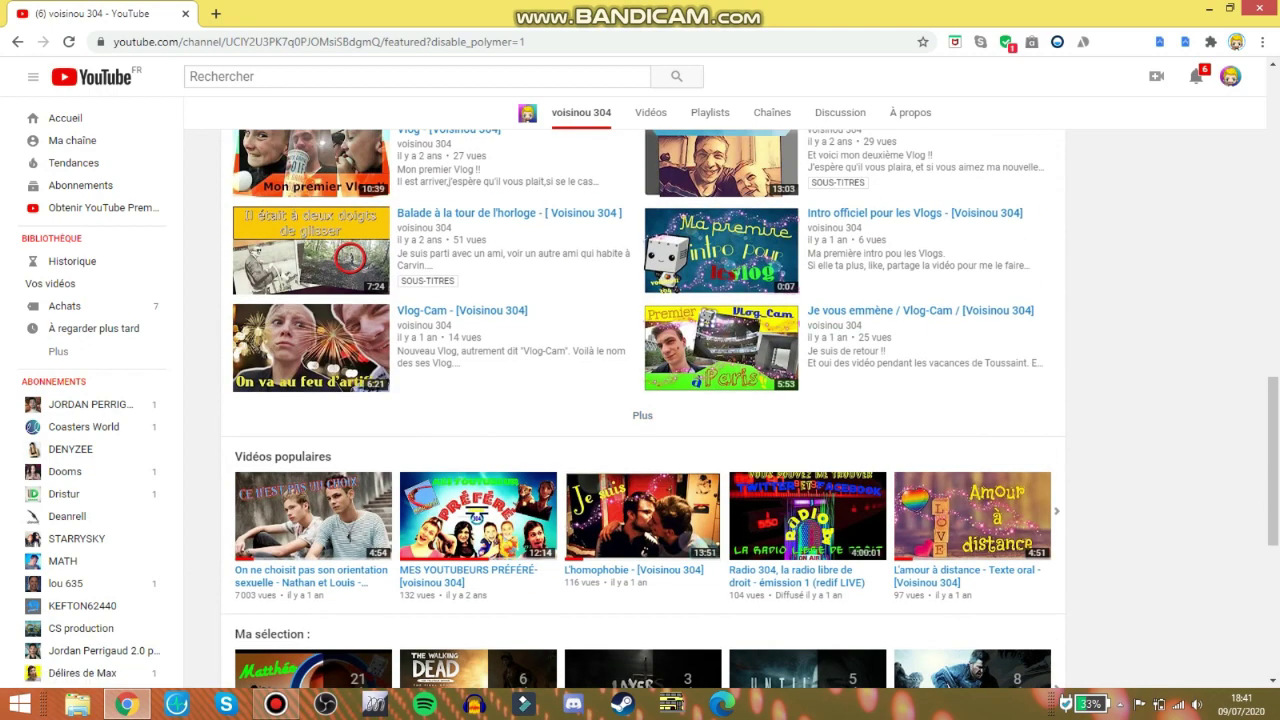
scroll(1060, 500, "down", 2)
scroll(642, 400, "up", 2)
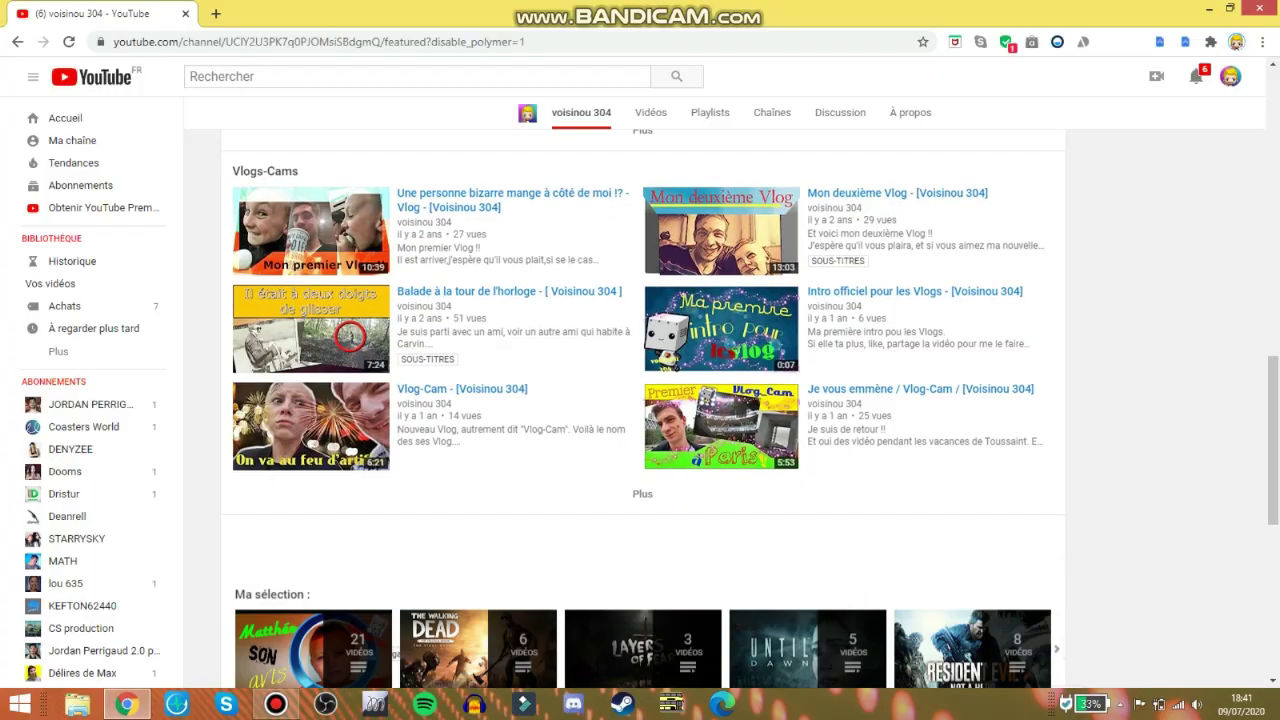
scroll(642, 400, "down", 2)
scroll(642, 400, "down", 2)
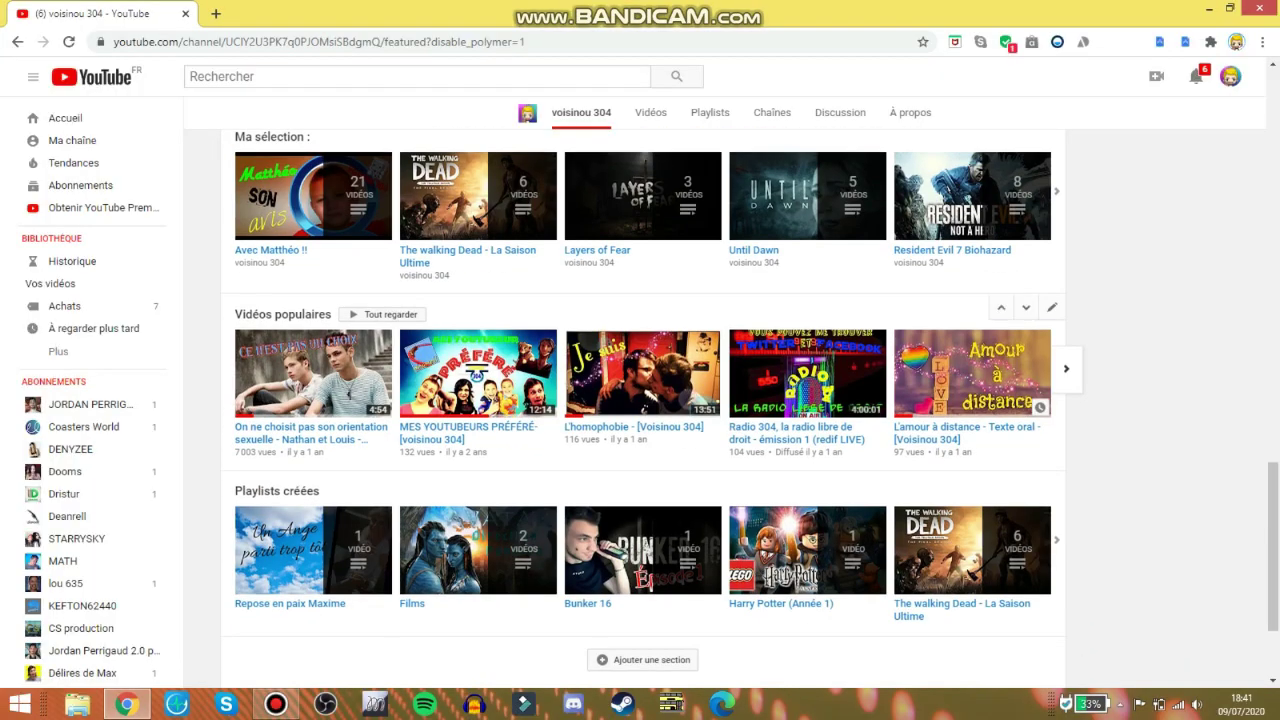
Move the "Vidéos populaires" section back up above "Ma sélection" on the channel's home page.
scroll(642, 400, "up", 1)
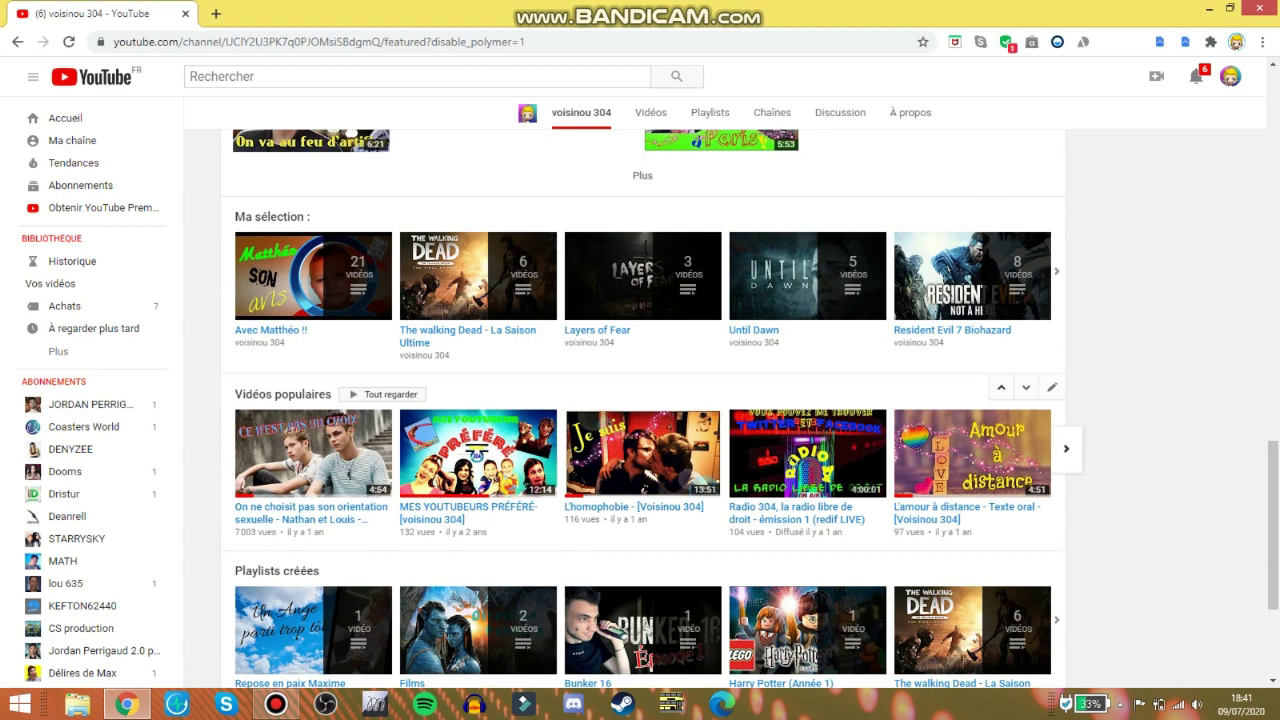
left_click(1000, 387)
scroll(642, 400, "up", 2)
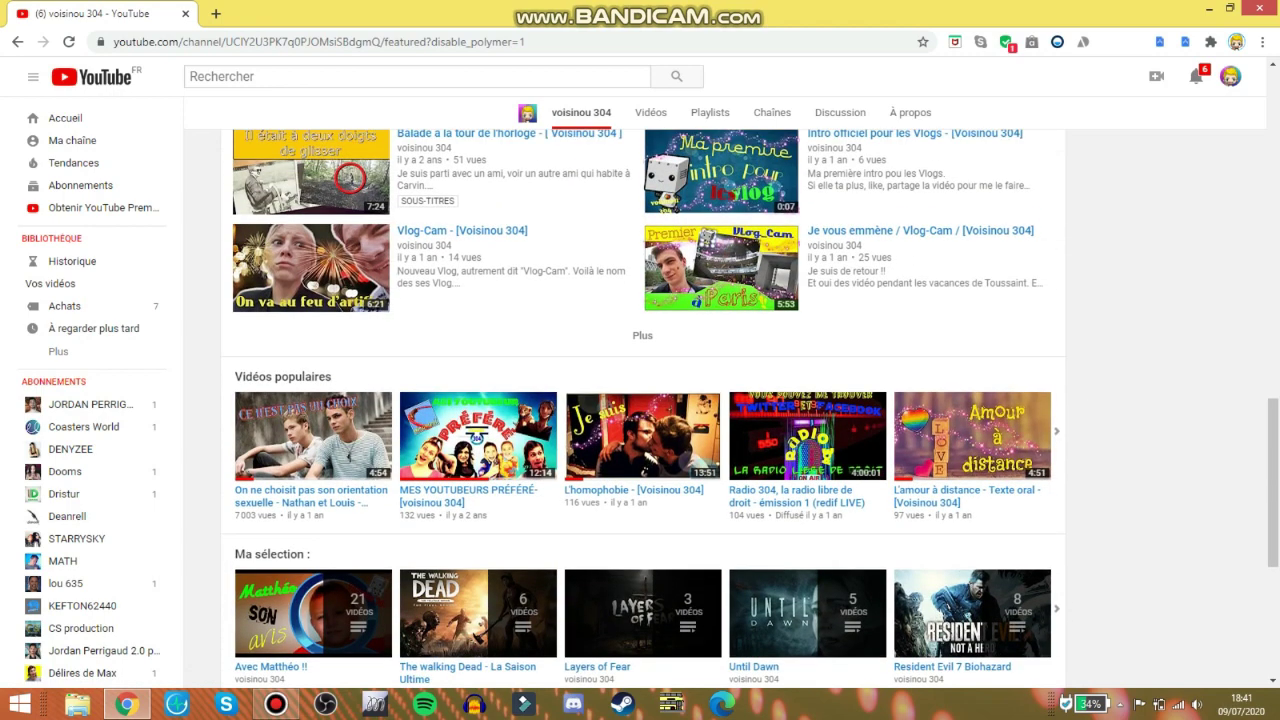
left_click(1000, 376)
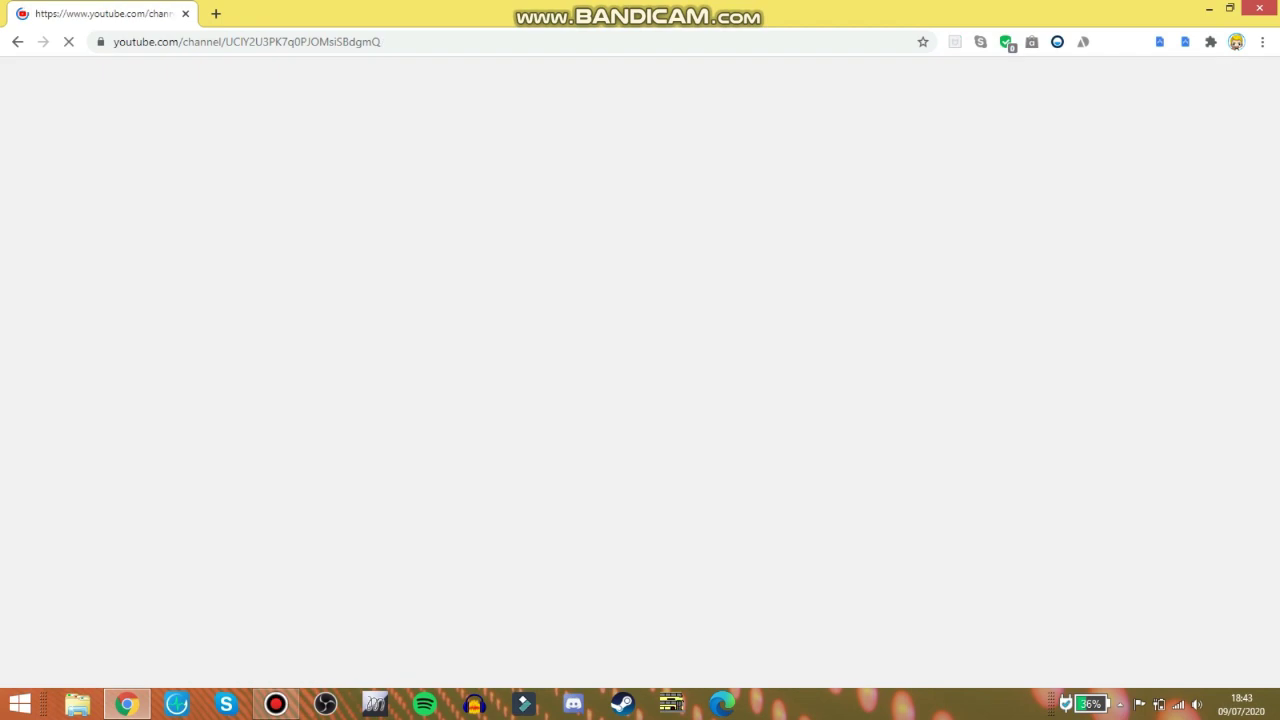